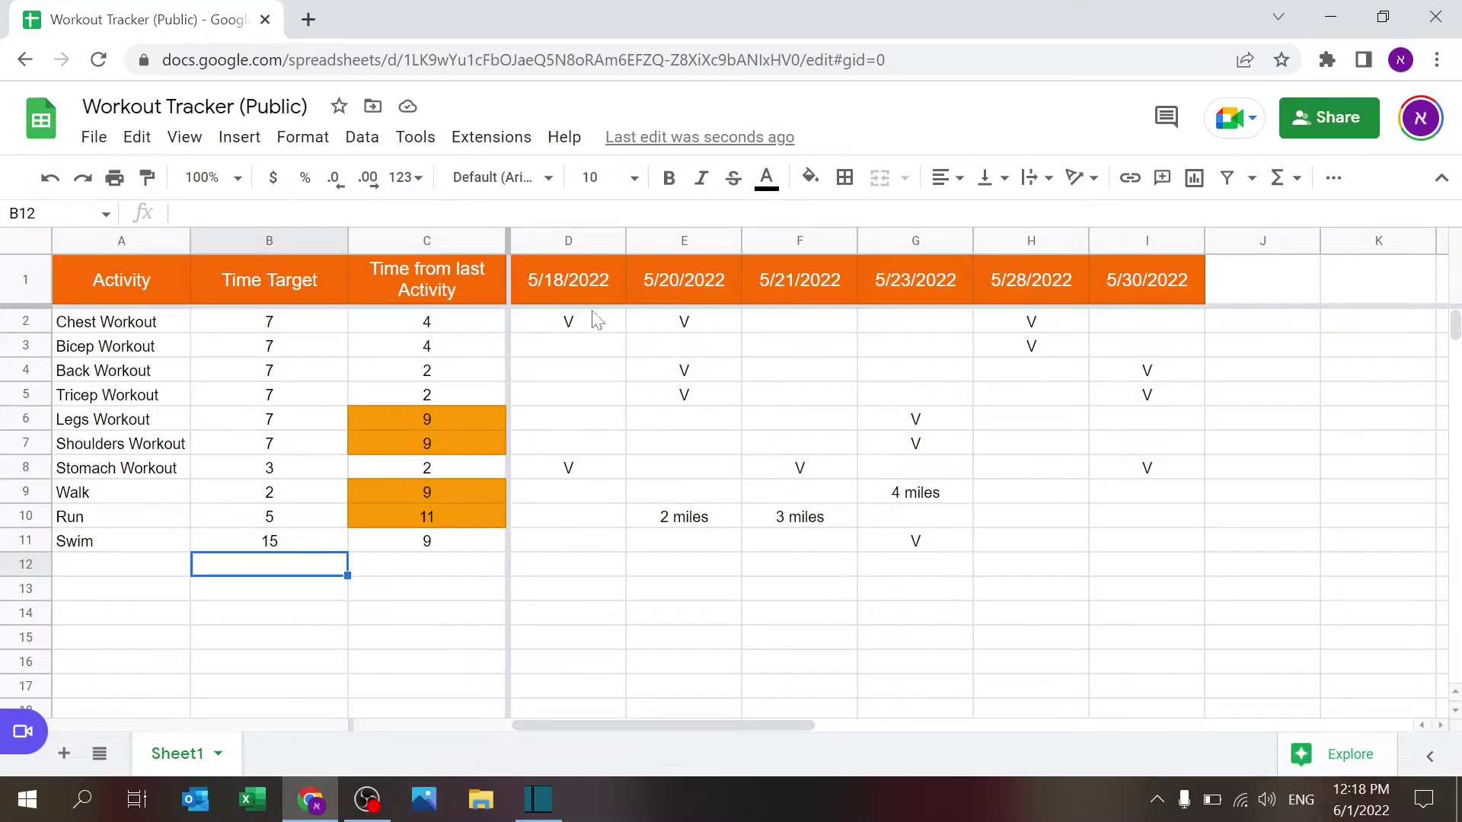
- Review the date headers, the Activity header and the workout and Walk activities
drag(583, 290, 1141, 267)
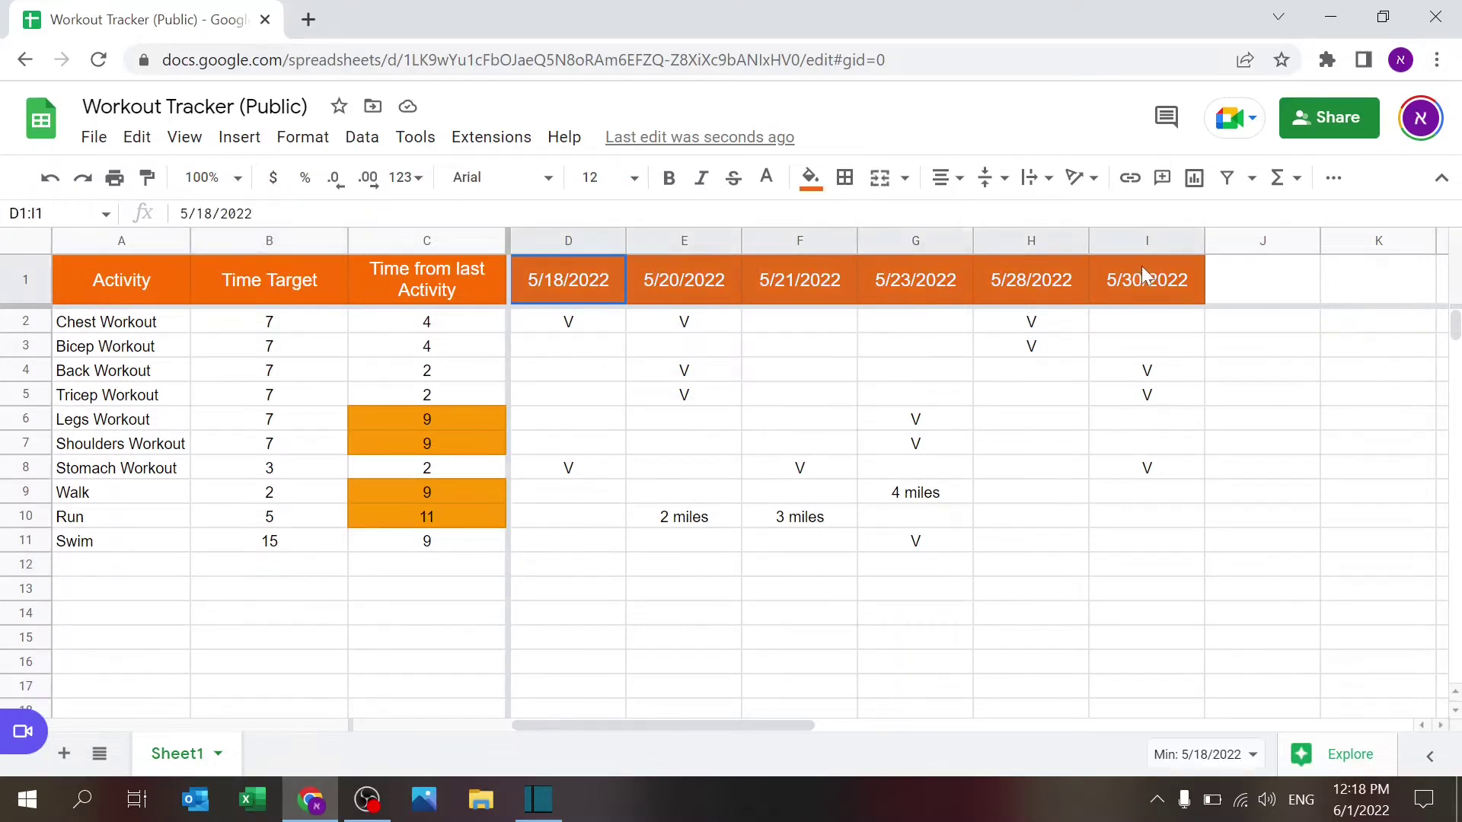
click(1007, 275)
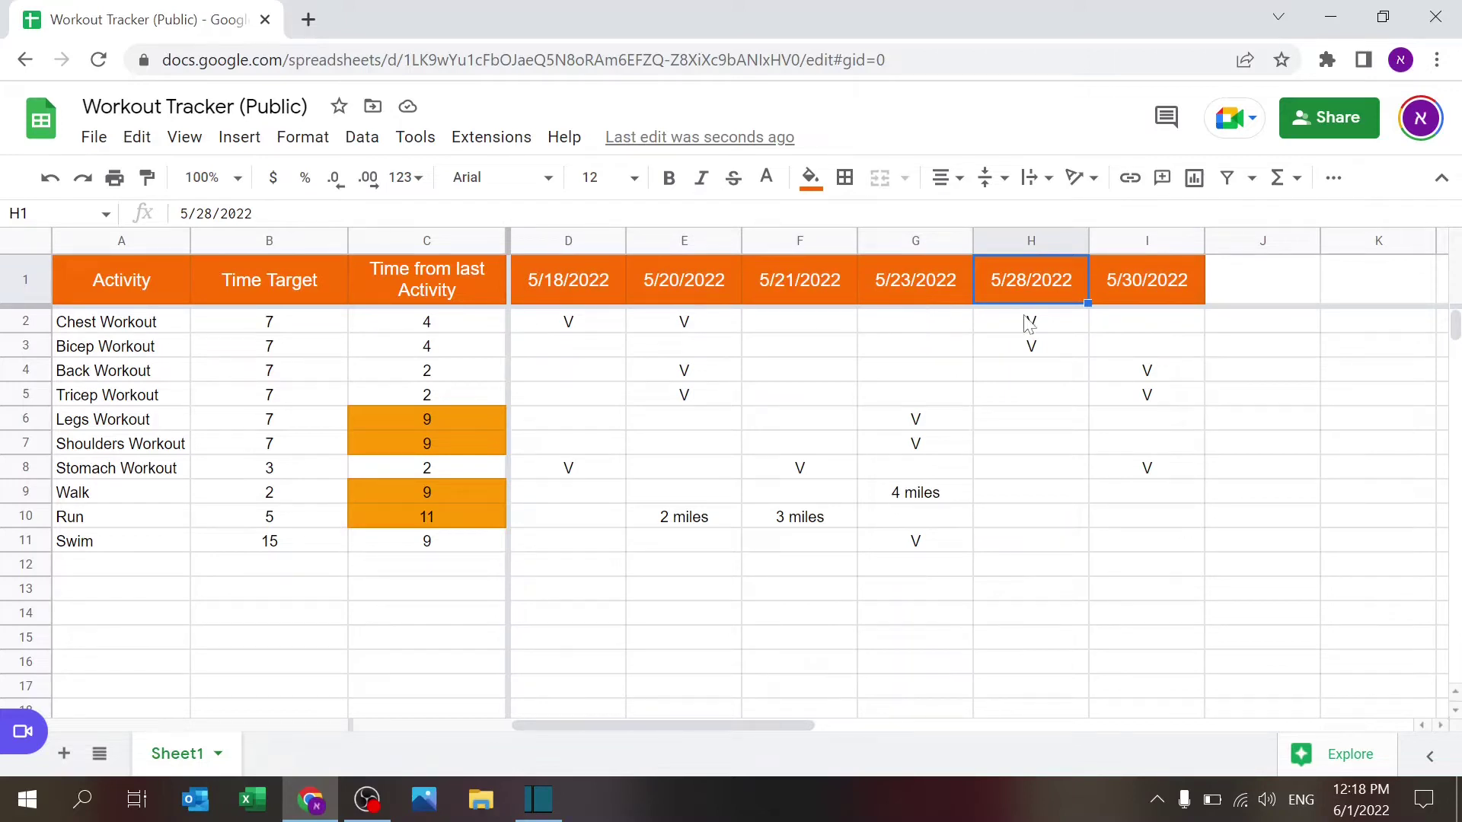
click(568, 286)
click(115, 284)
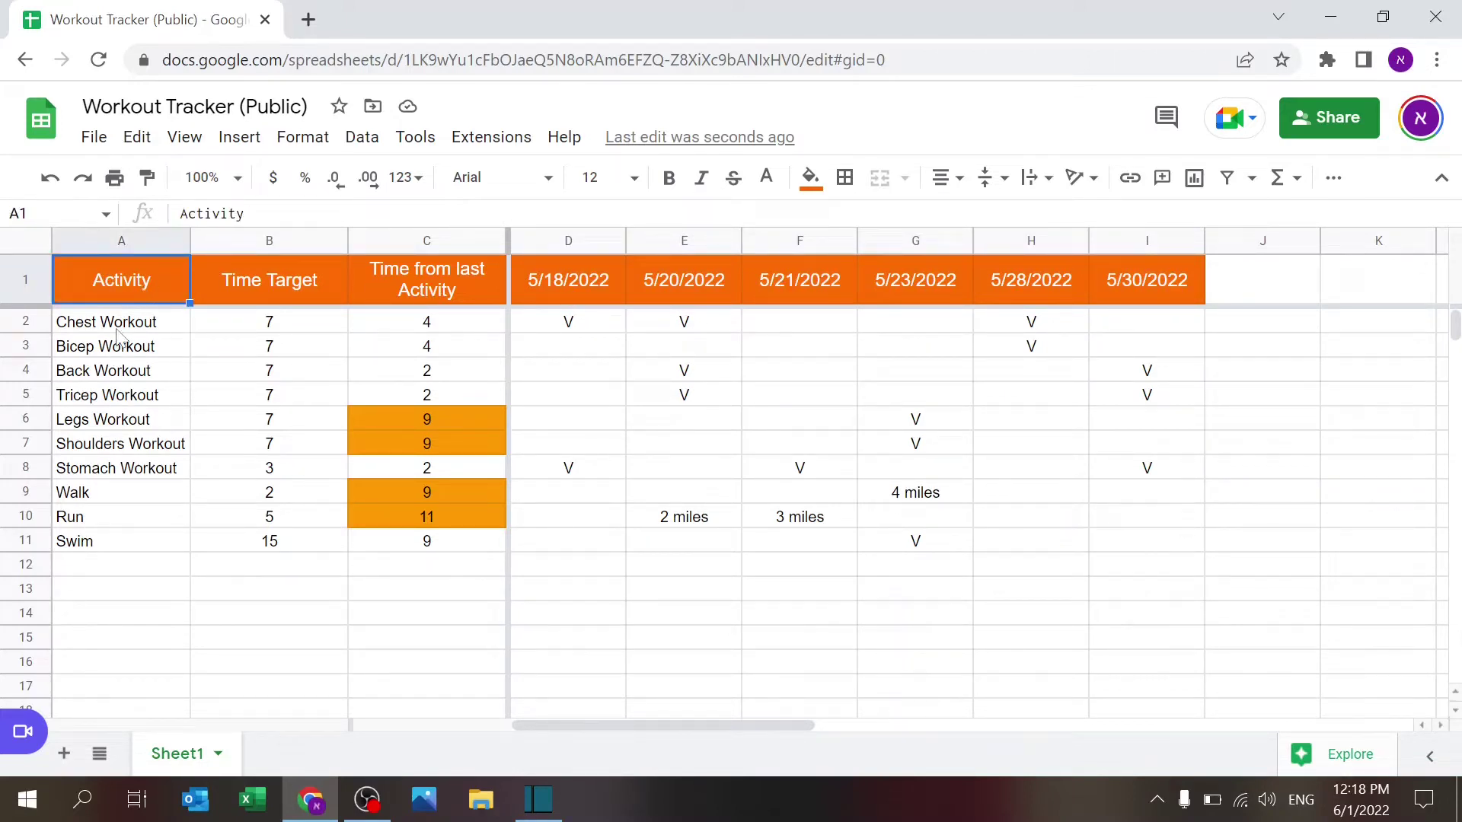
click(163, 325)
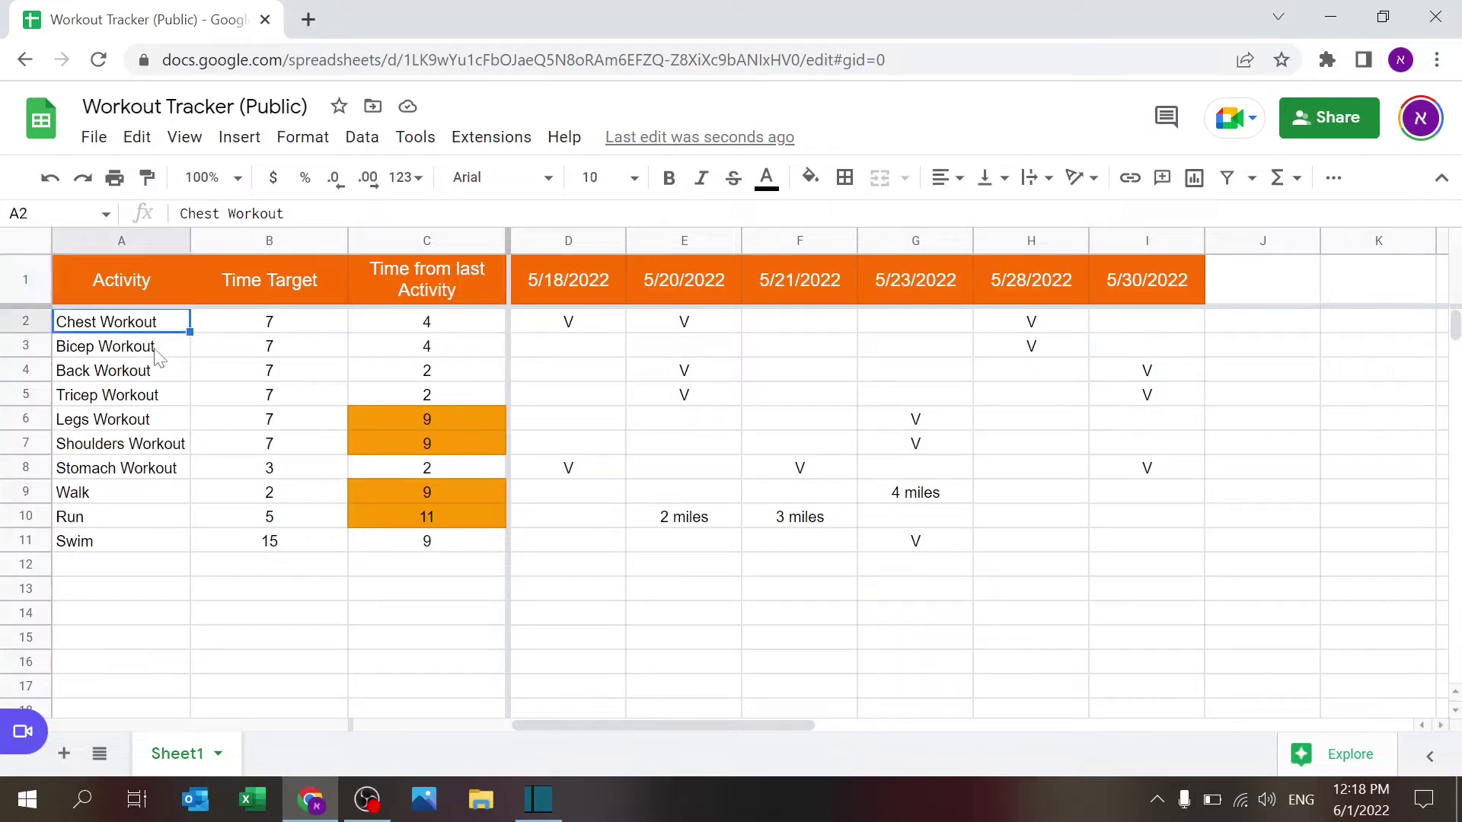
click(158, 351)
click(149, 451)
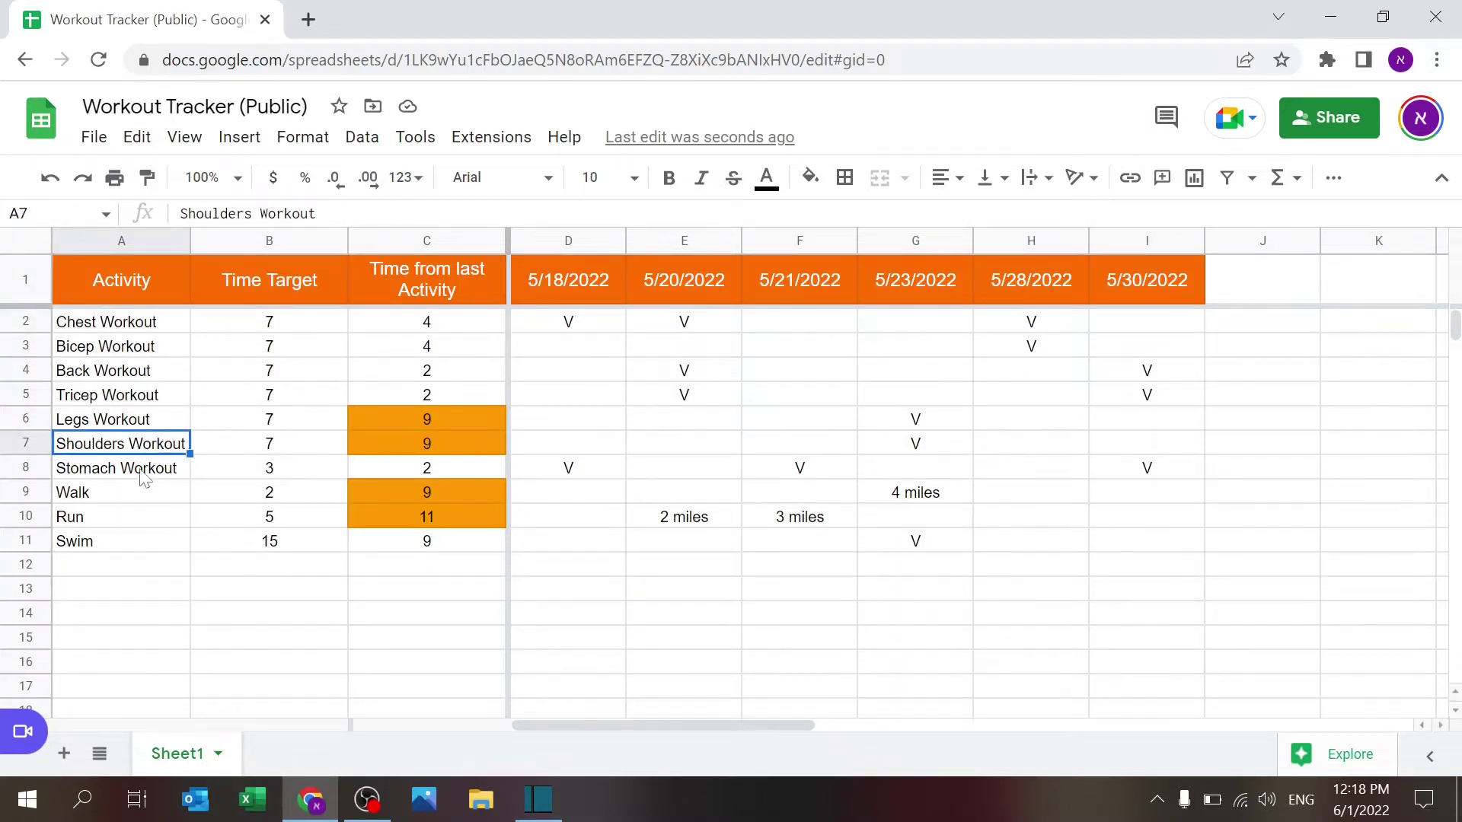
click(134, 500)
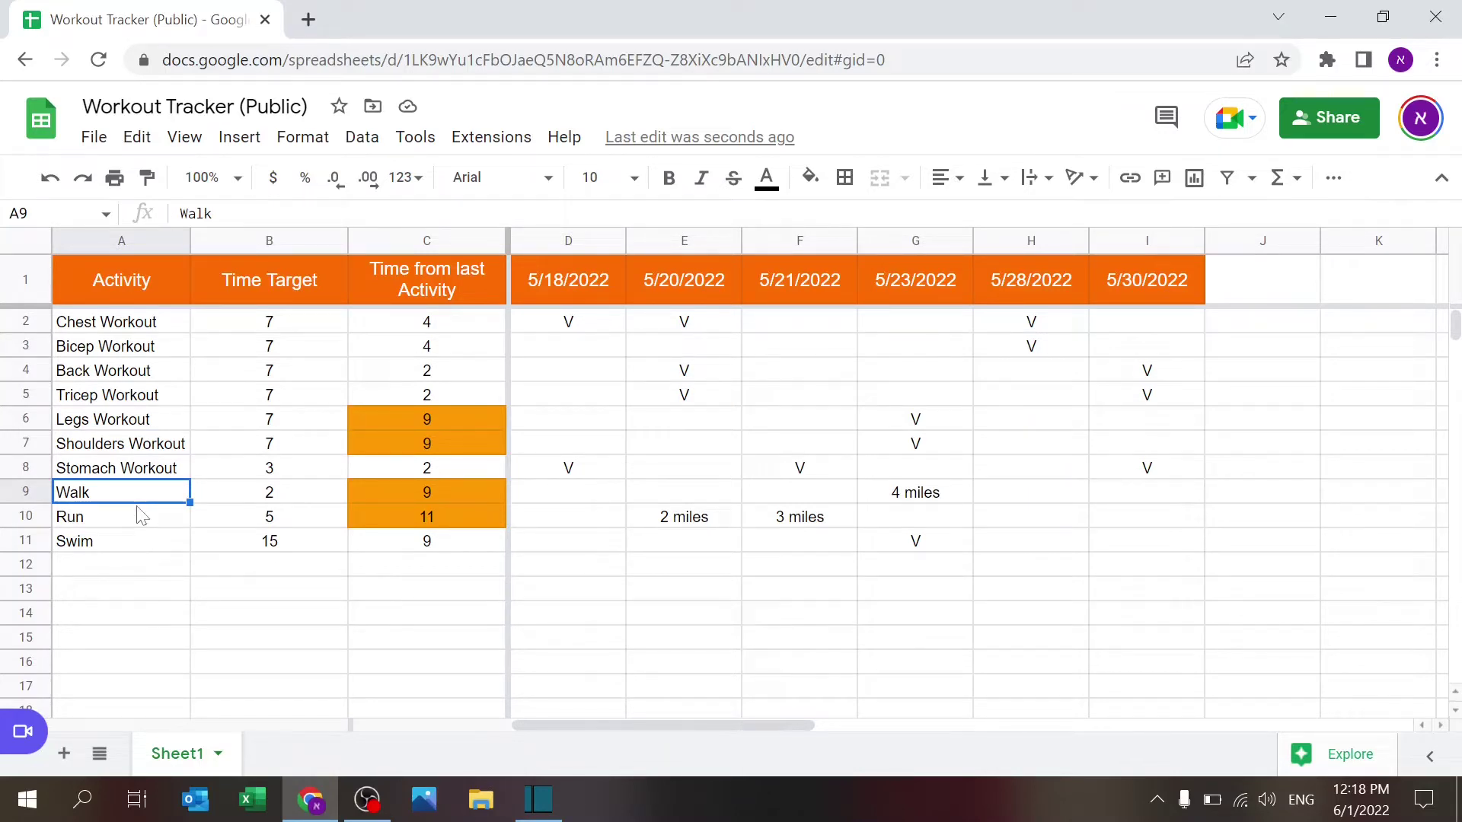
- Narrow the Time Target column B, then check the targets and neighbouring headers
click(301, 299)
drag(348, 242, 319, 242)
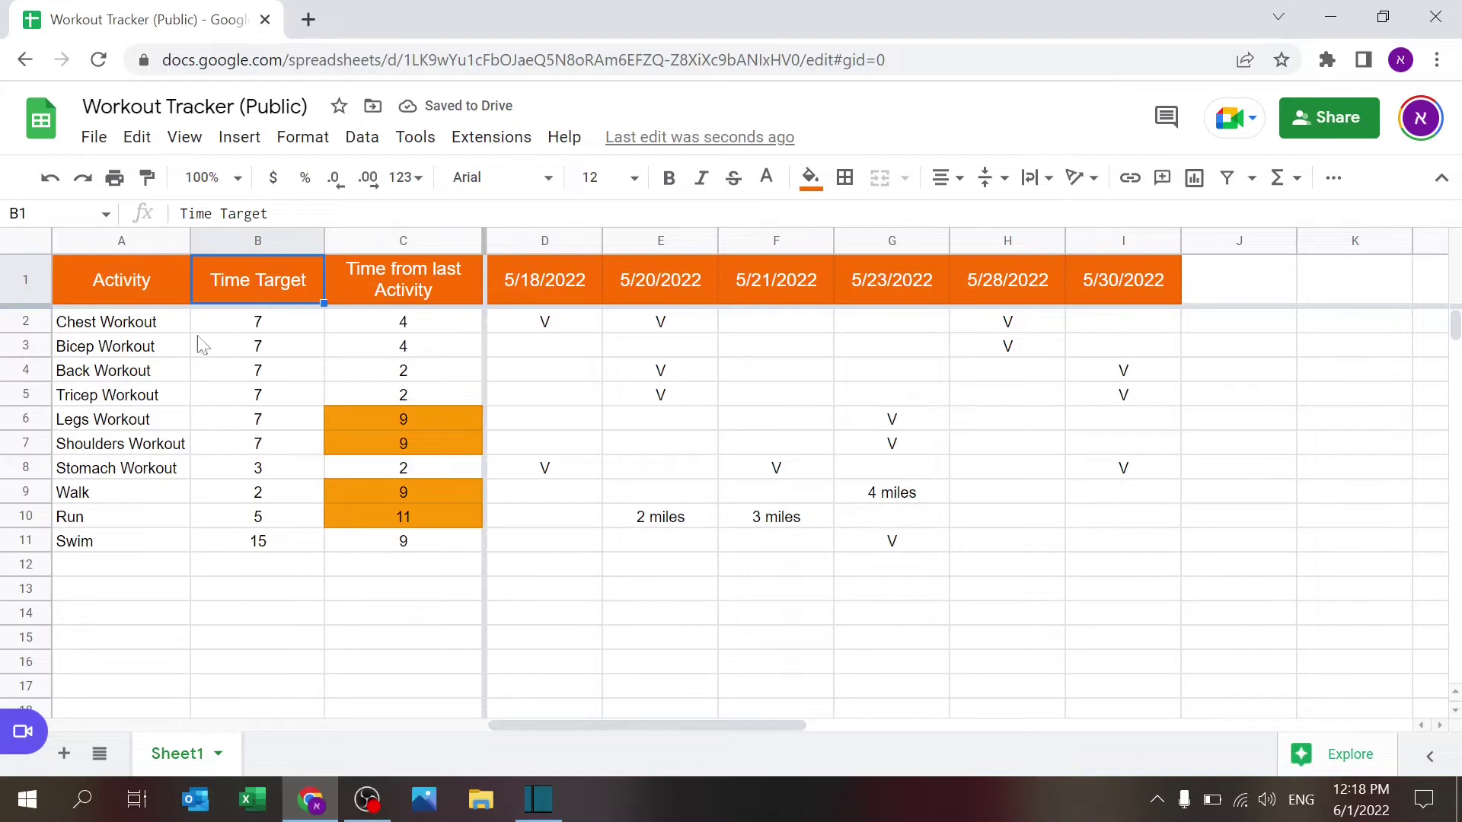
click(263, 321)
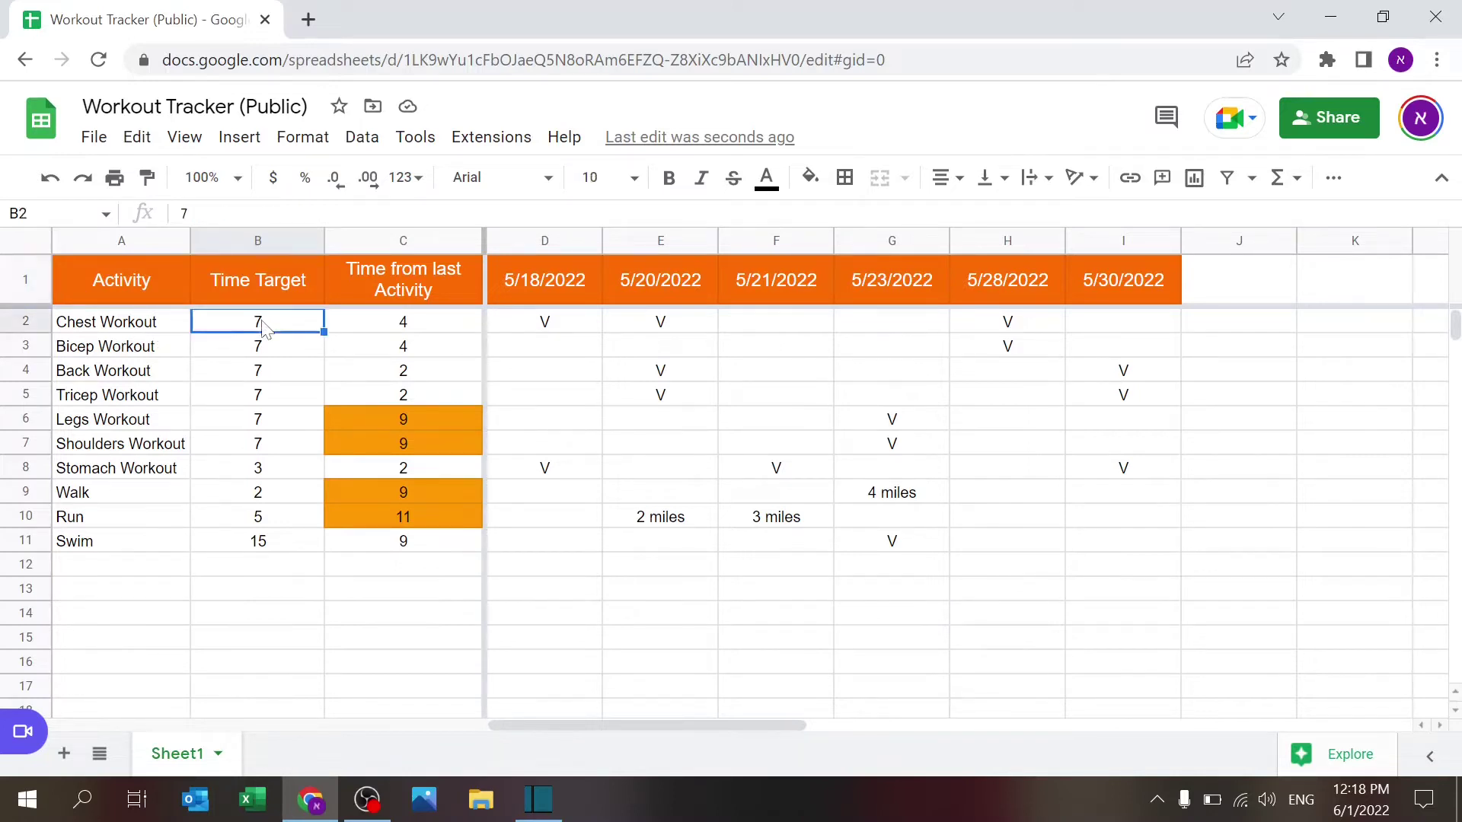
click(263, 470)
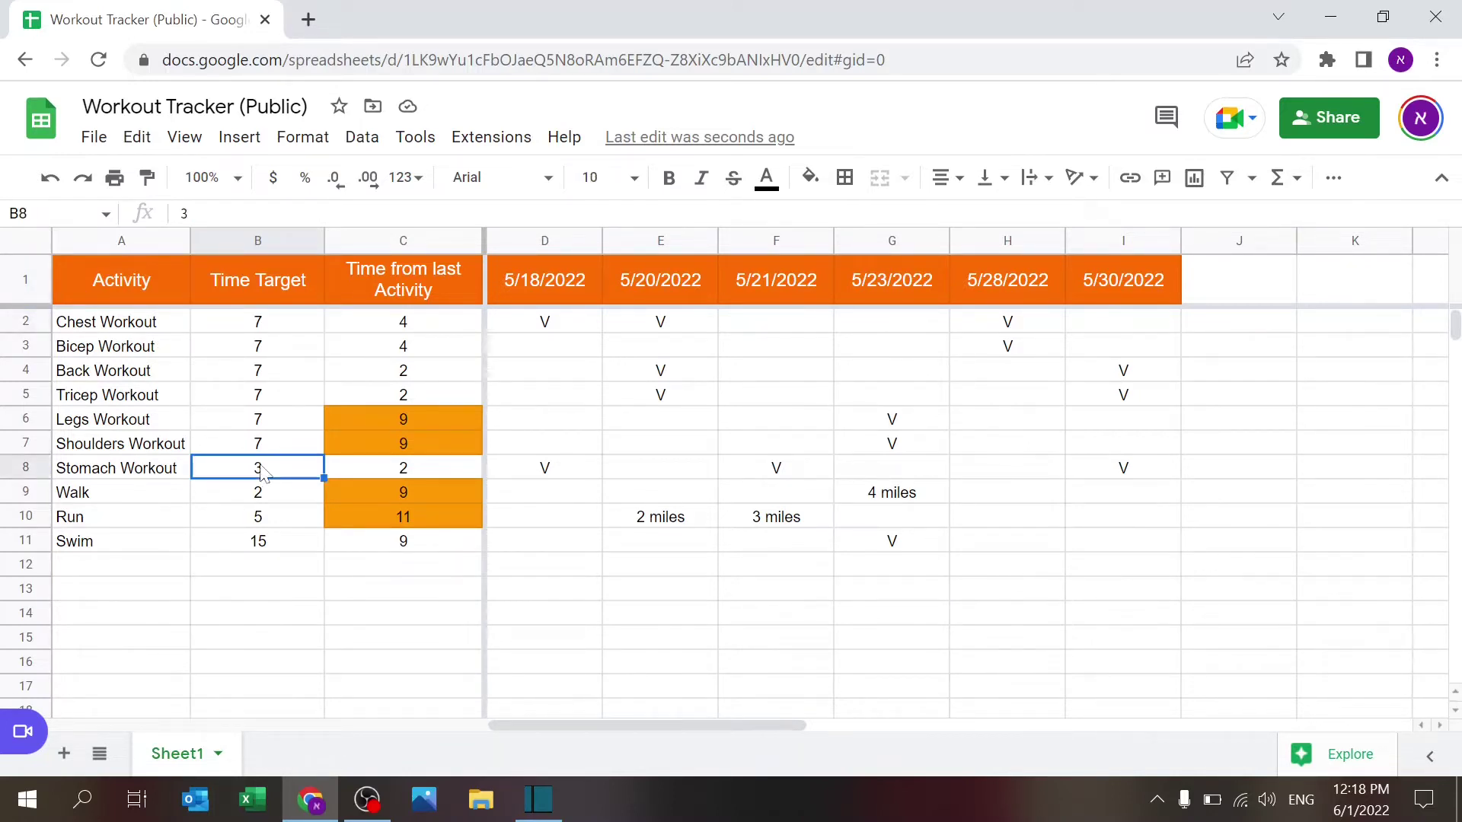
click(383, 294)
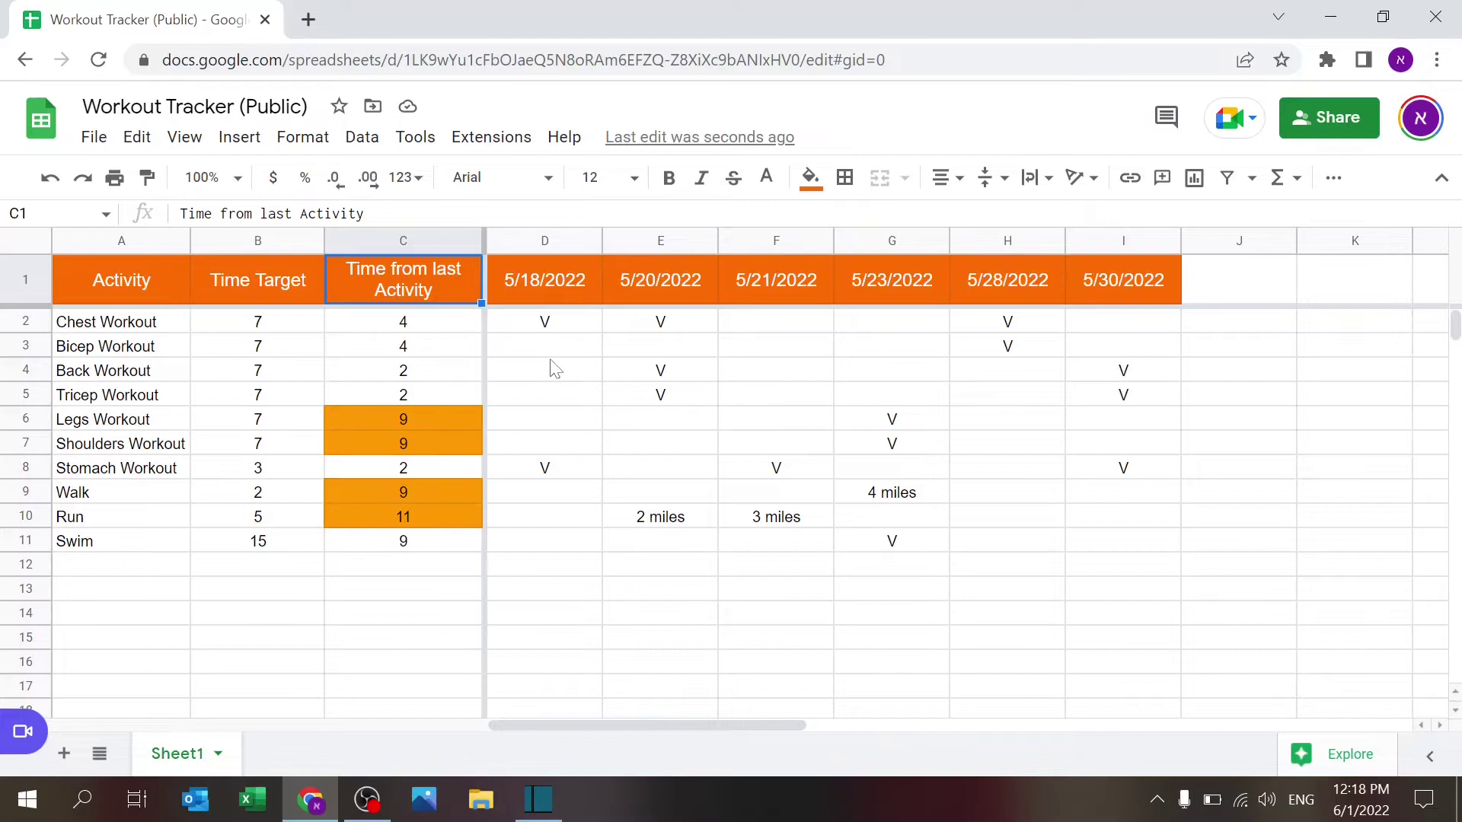
click(562, 280)
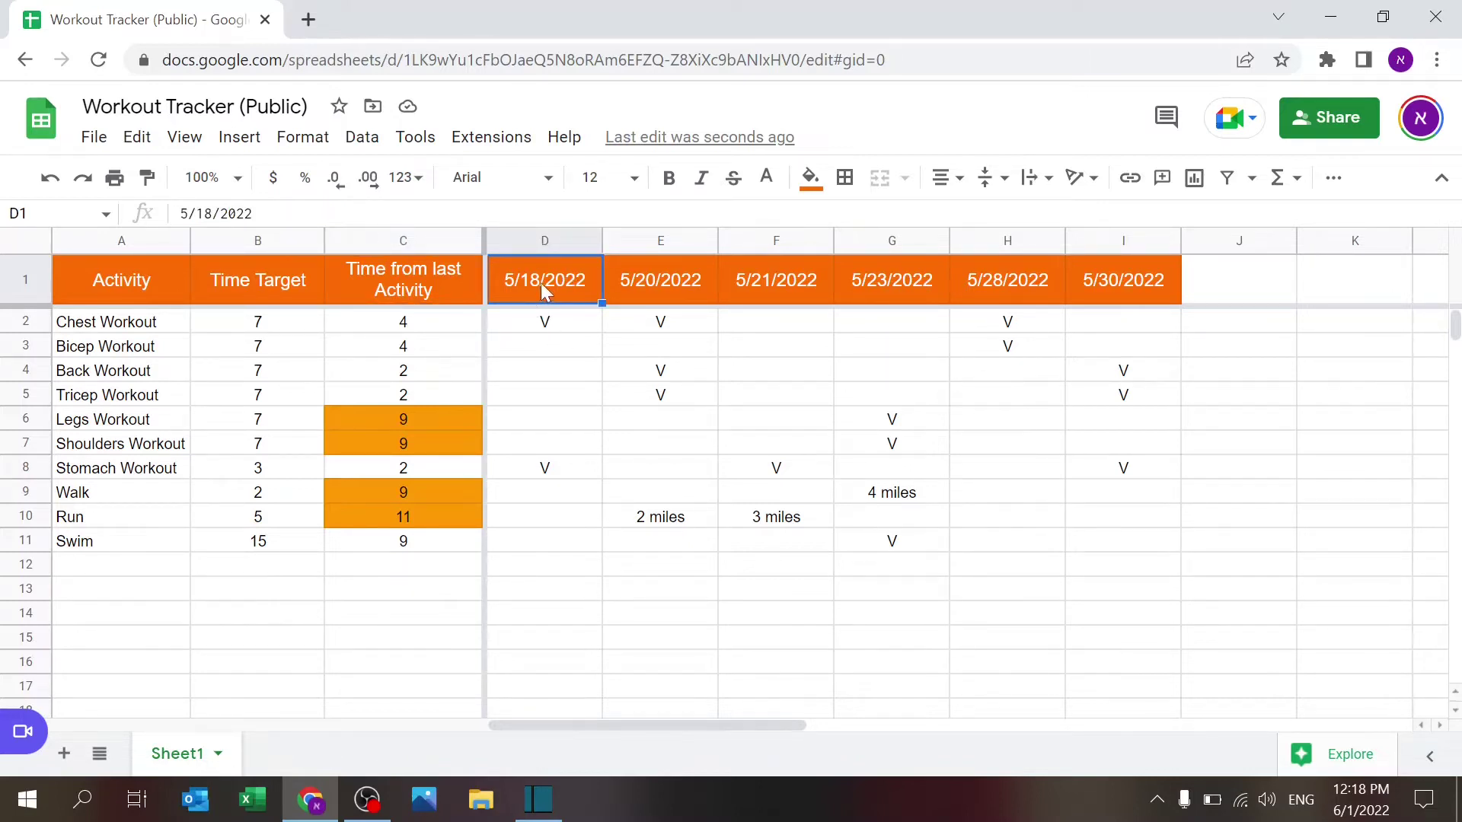
- Enter V in cell I2 to mark Chest Workout as done on 5/30/2022
click(558, 323)
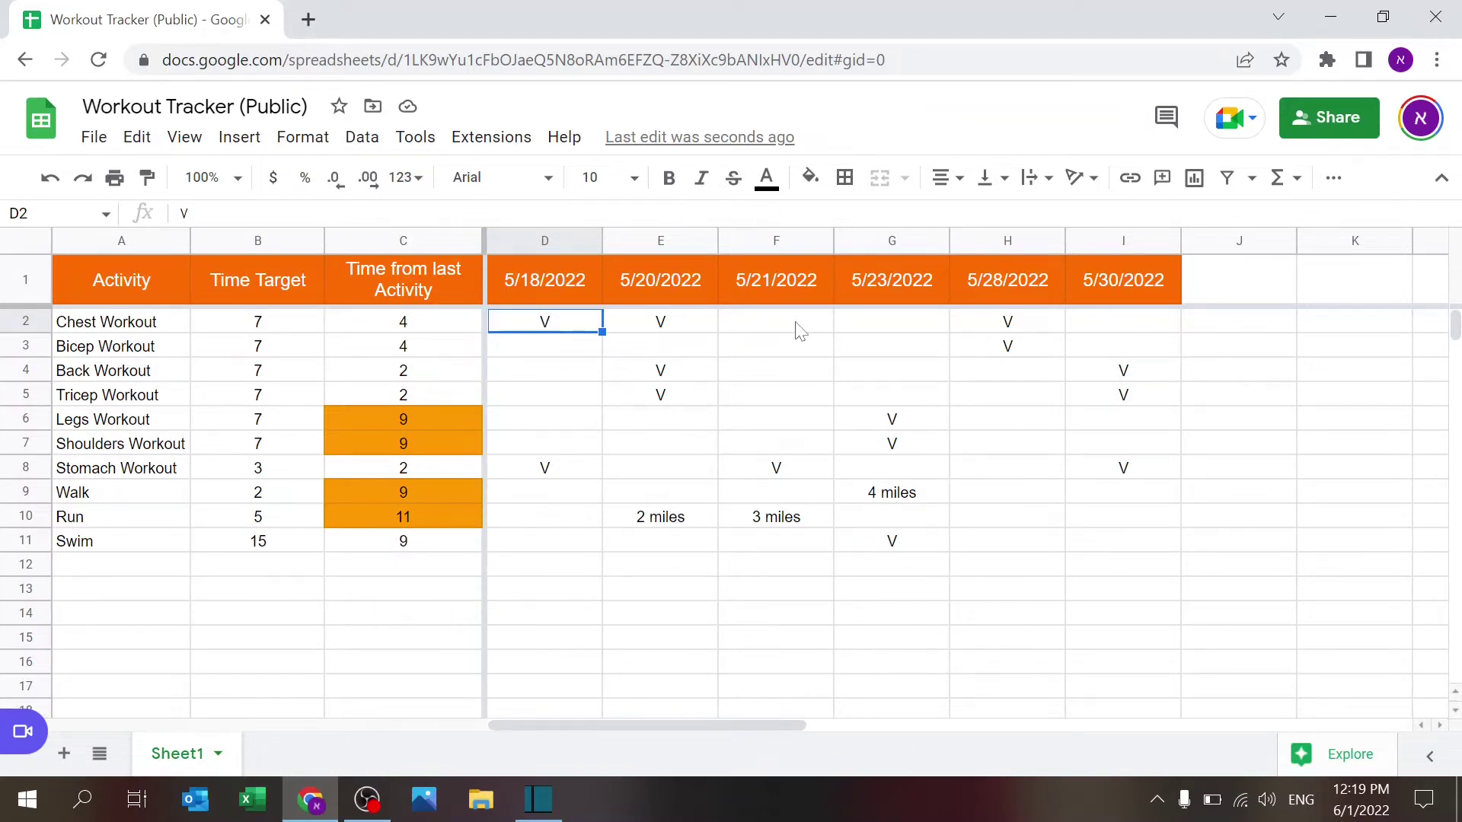
click(1100, 325)
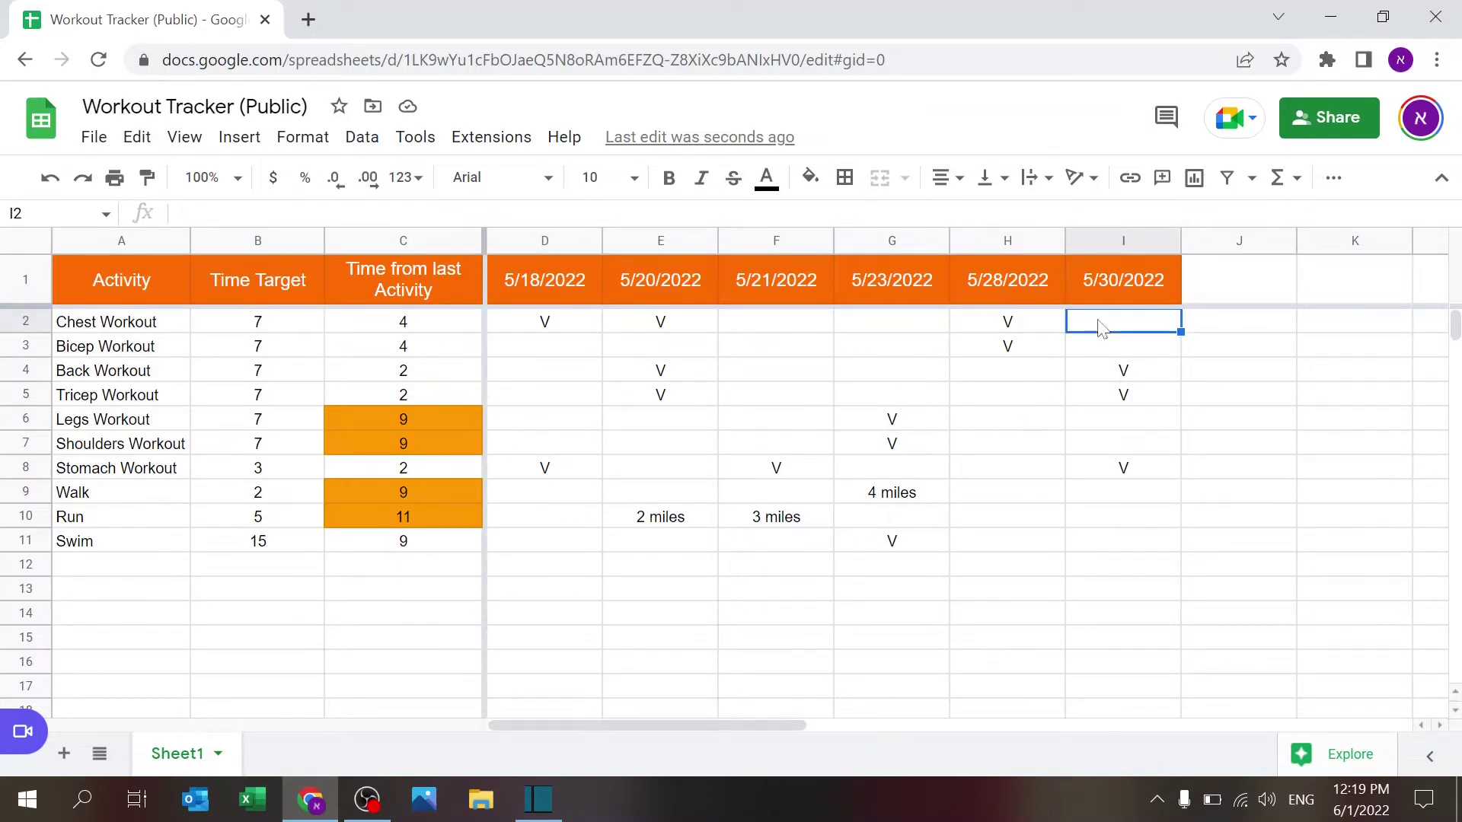
text(V)
key(Return)
key(Up)
- Add Hiking in A12 with a time target of 30
click(157, 573)
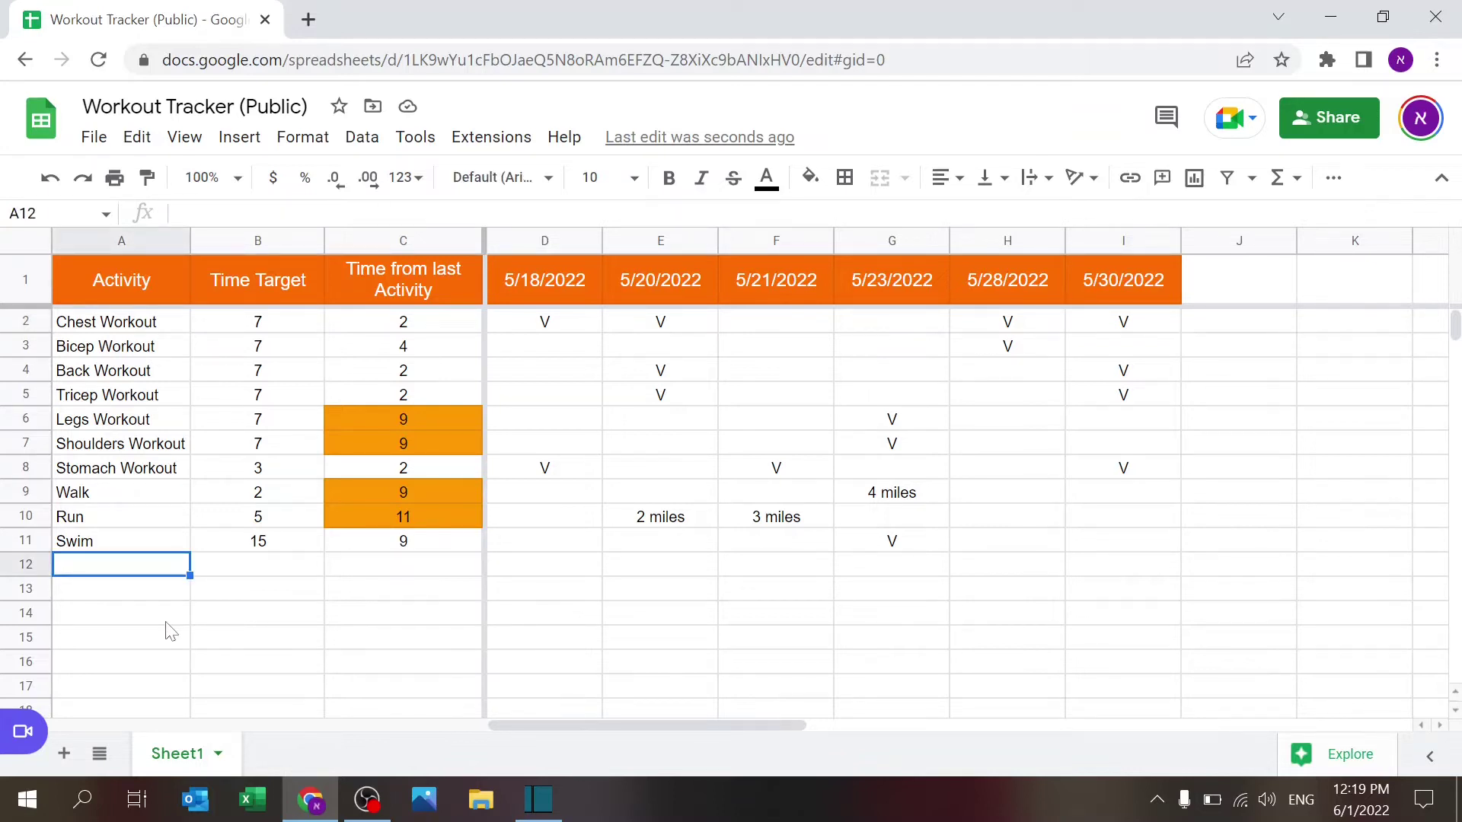
text(Hiking)
key(Tab)
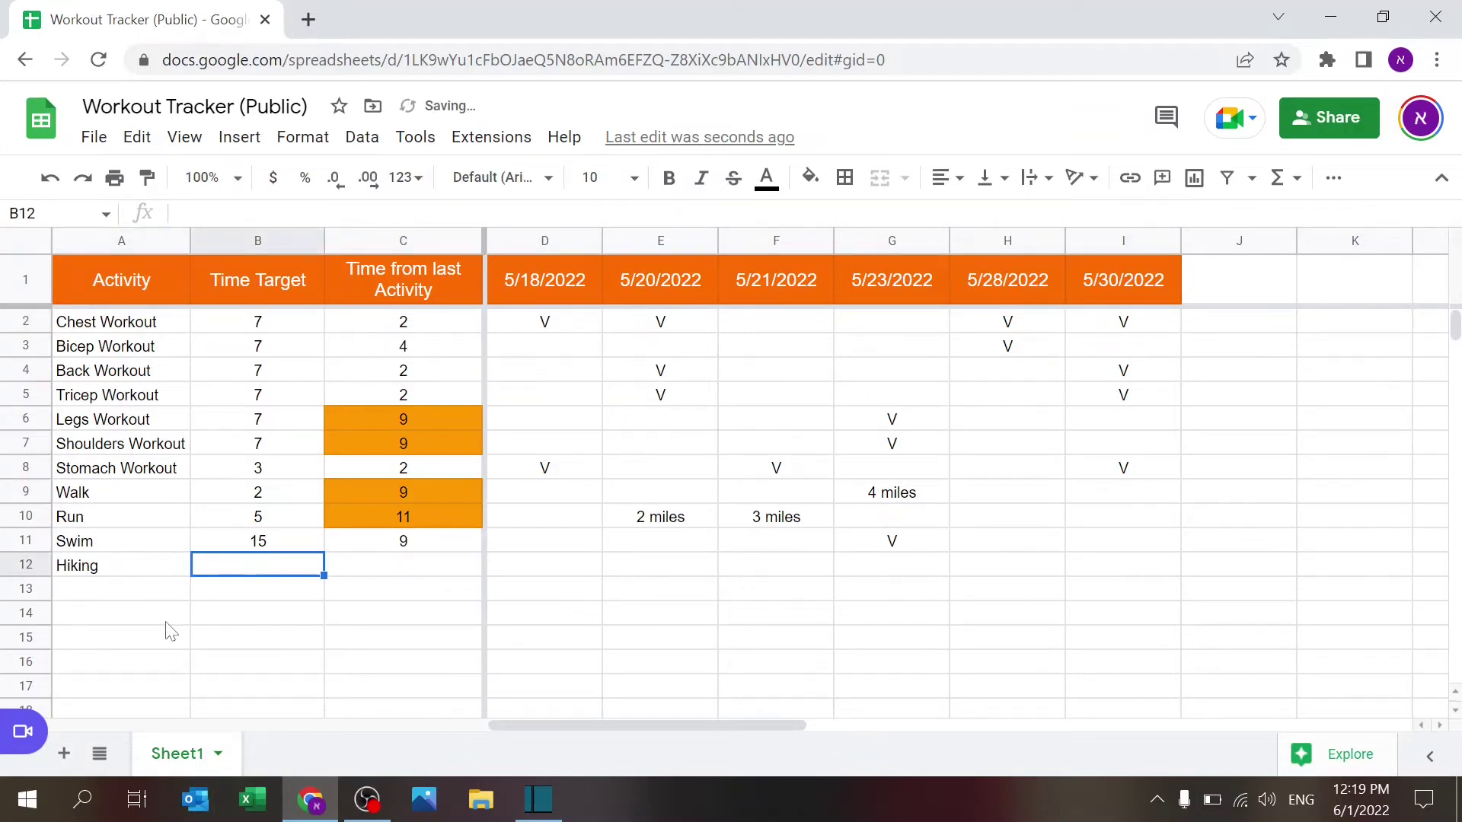
text(30)
key(Tab)
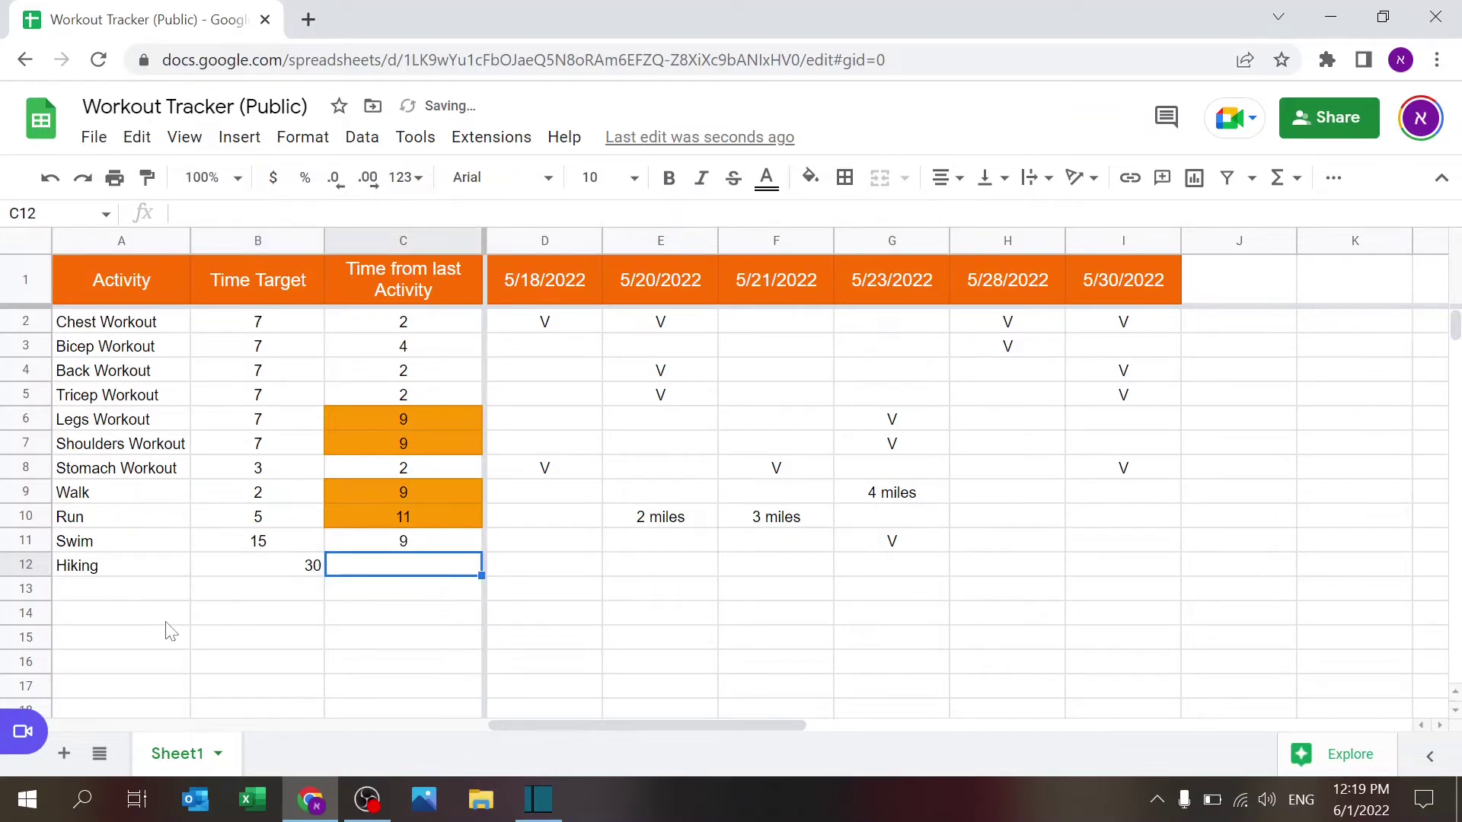
- Copy the days-since formula from C11 to C12 and log Mount Rushmore under 5/20/2022
key(Up)
key(ctrl+c)
key(Down)
key(ctrl+v)
key(Right)
key(Right)
key(Right)
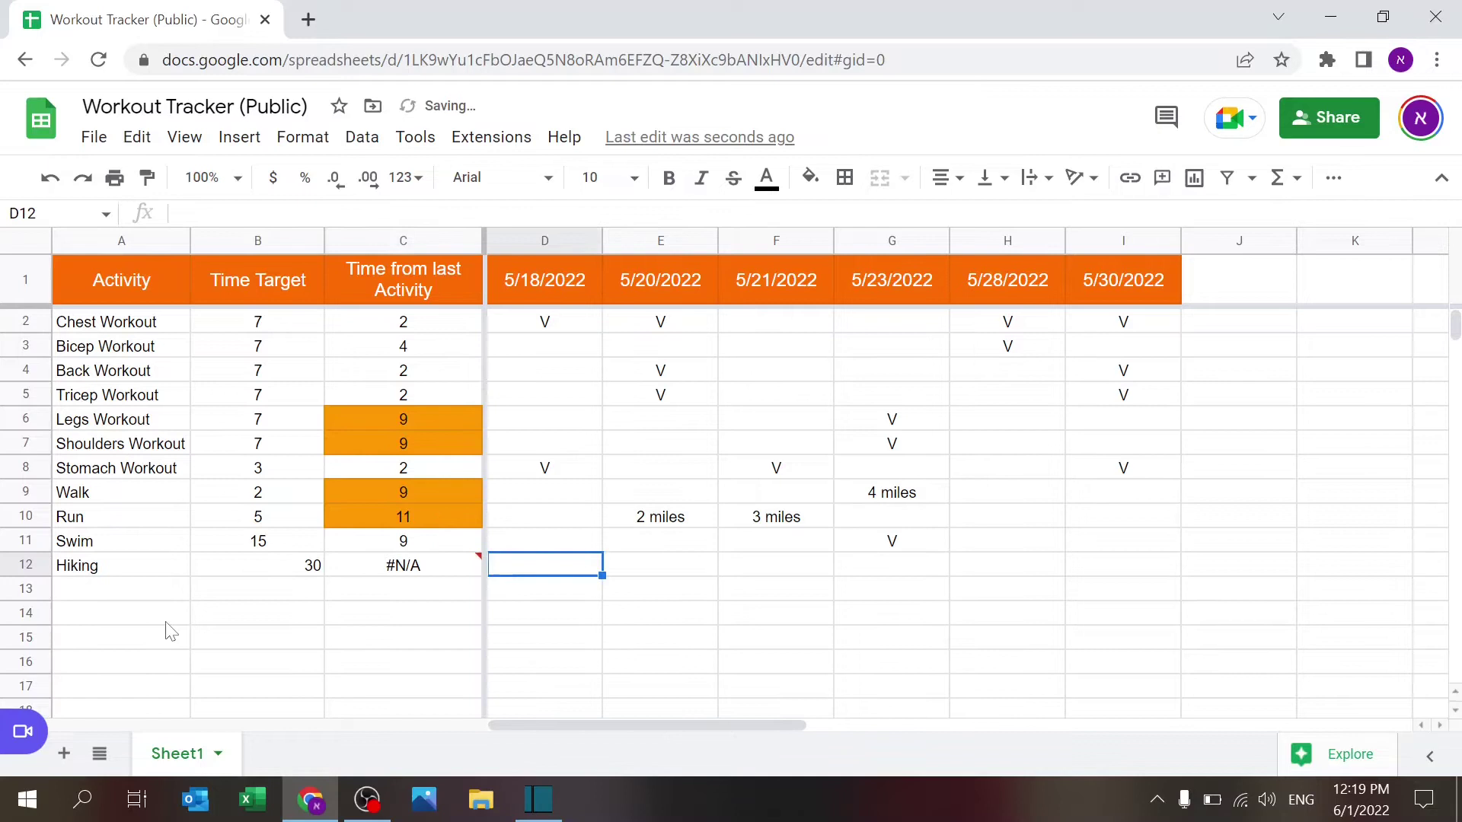
key(Left)
text(Mount)
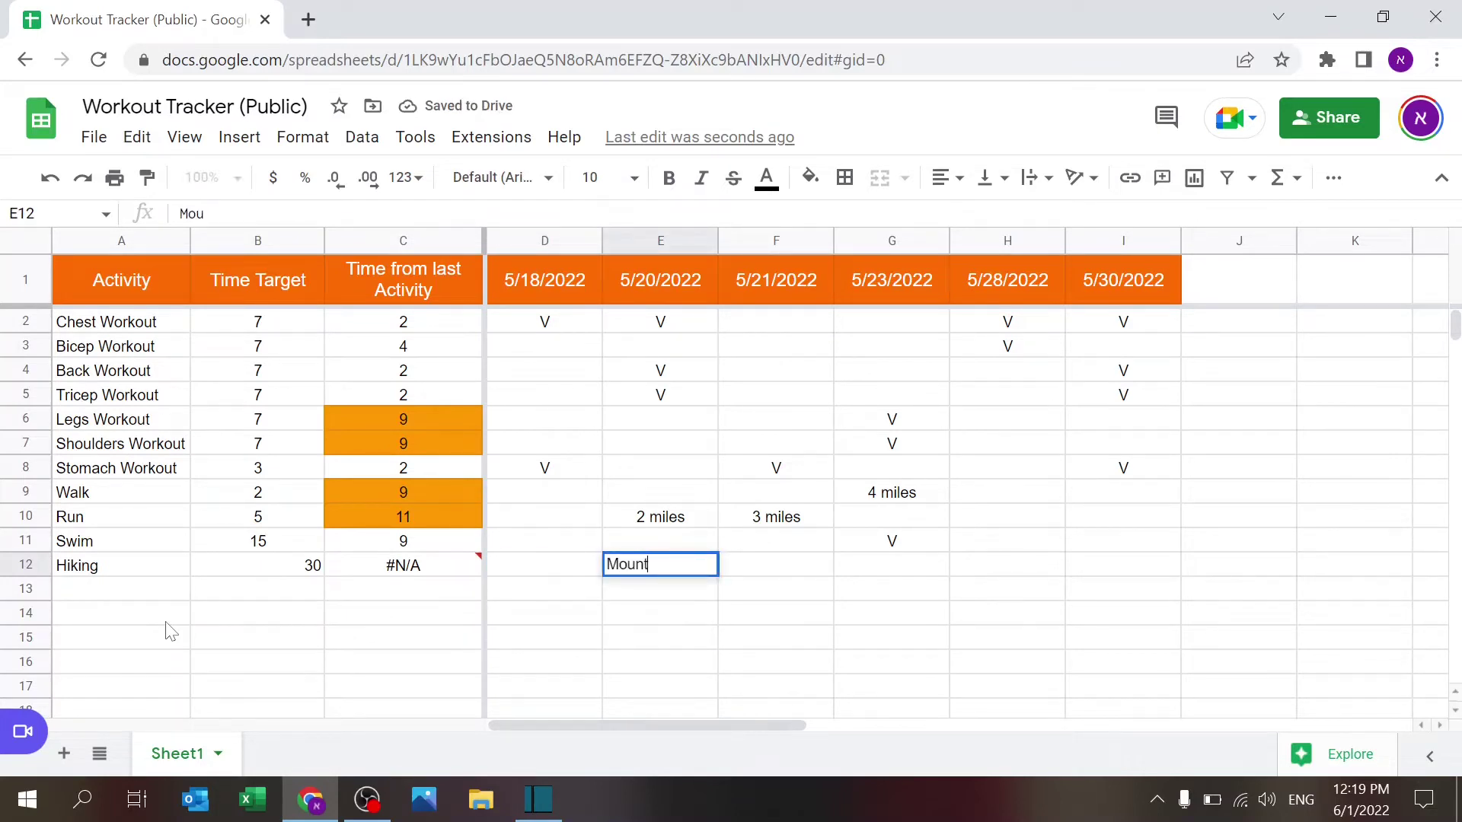
text( Rushmore)
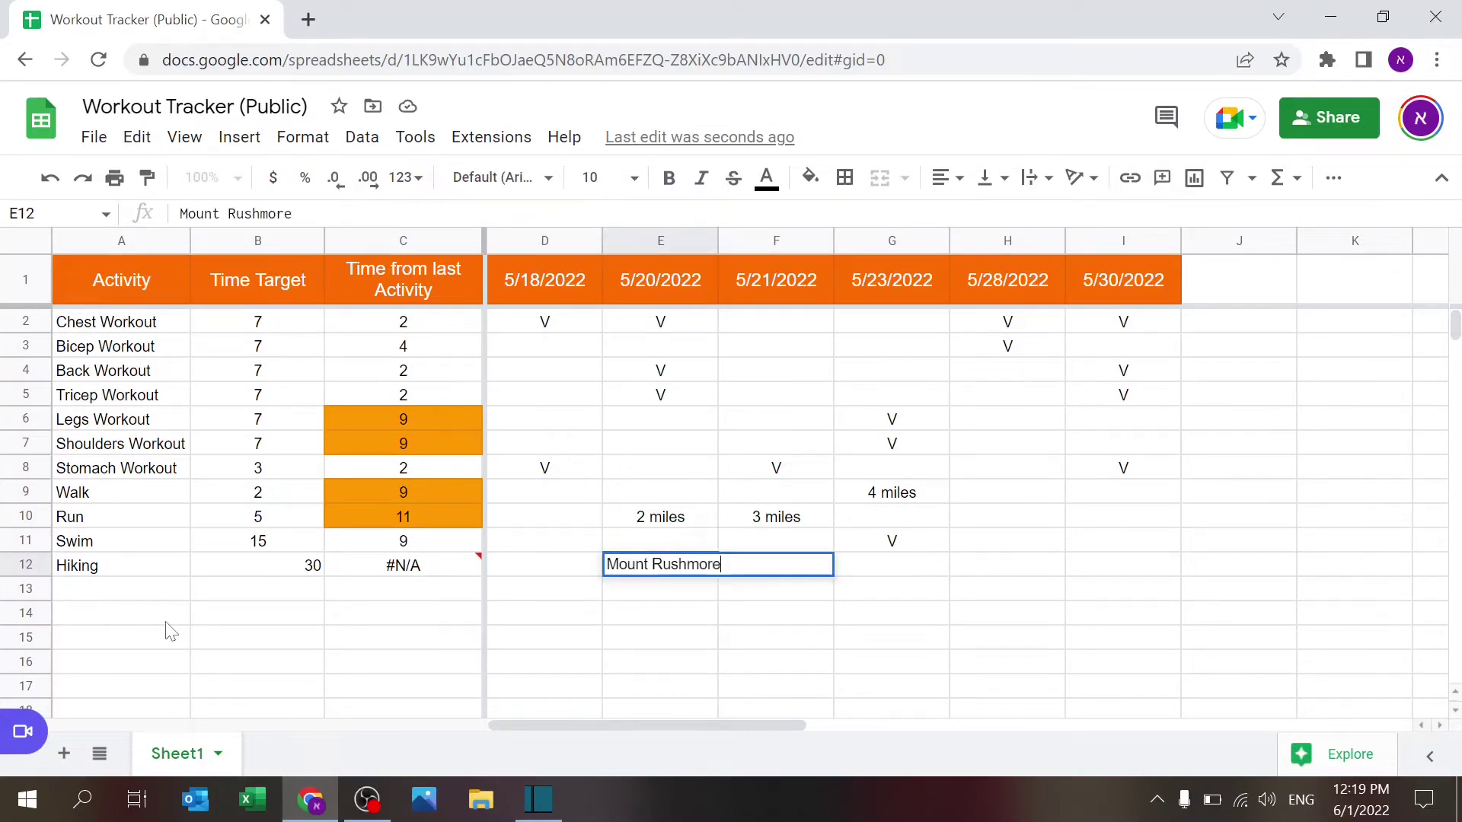
key(Return)
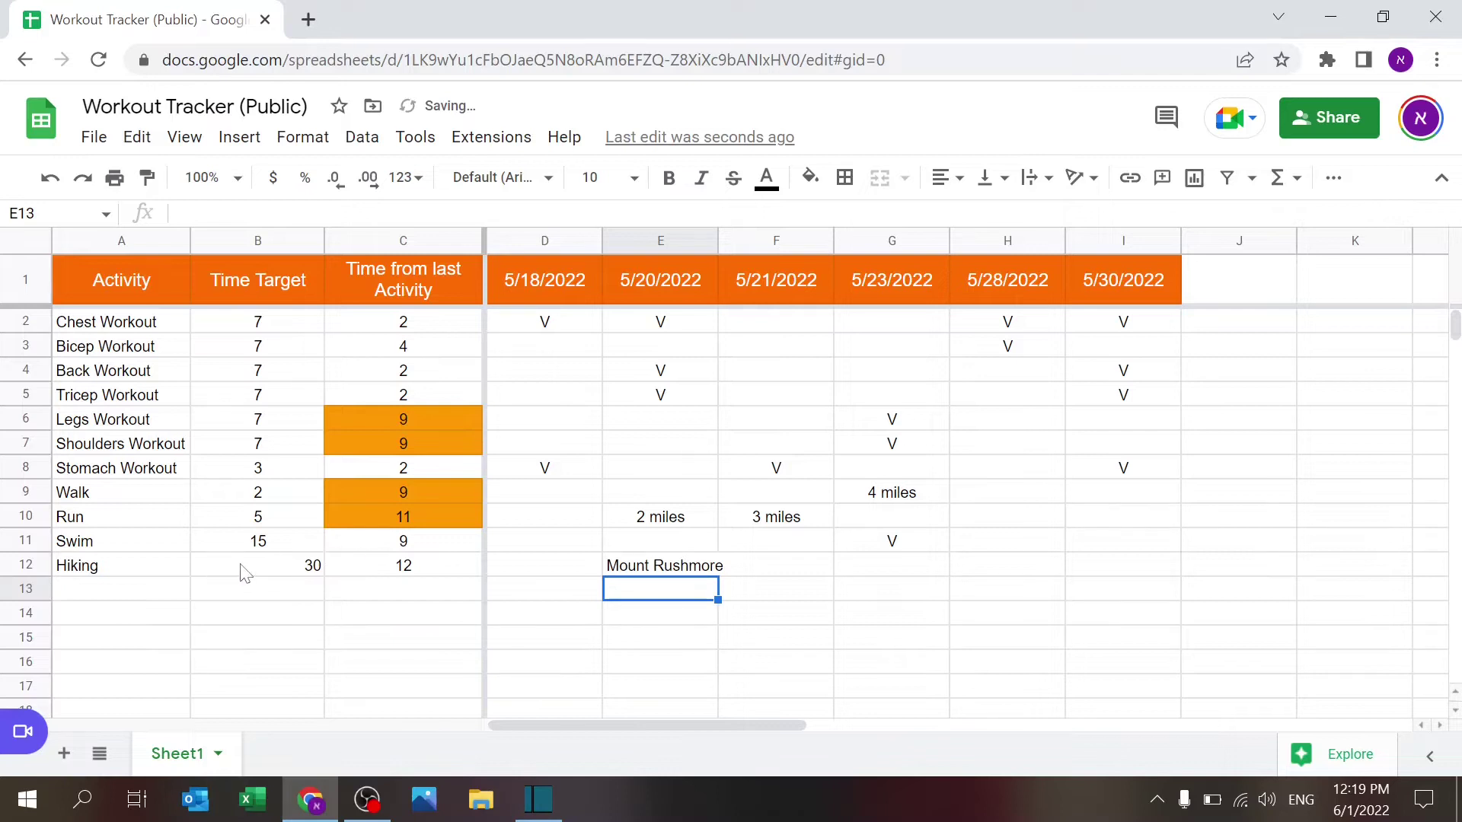
- Apply the Swim target's formatting to the Hiking target with Paint format
click(252, 542)
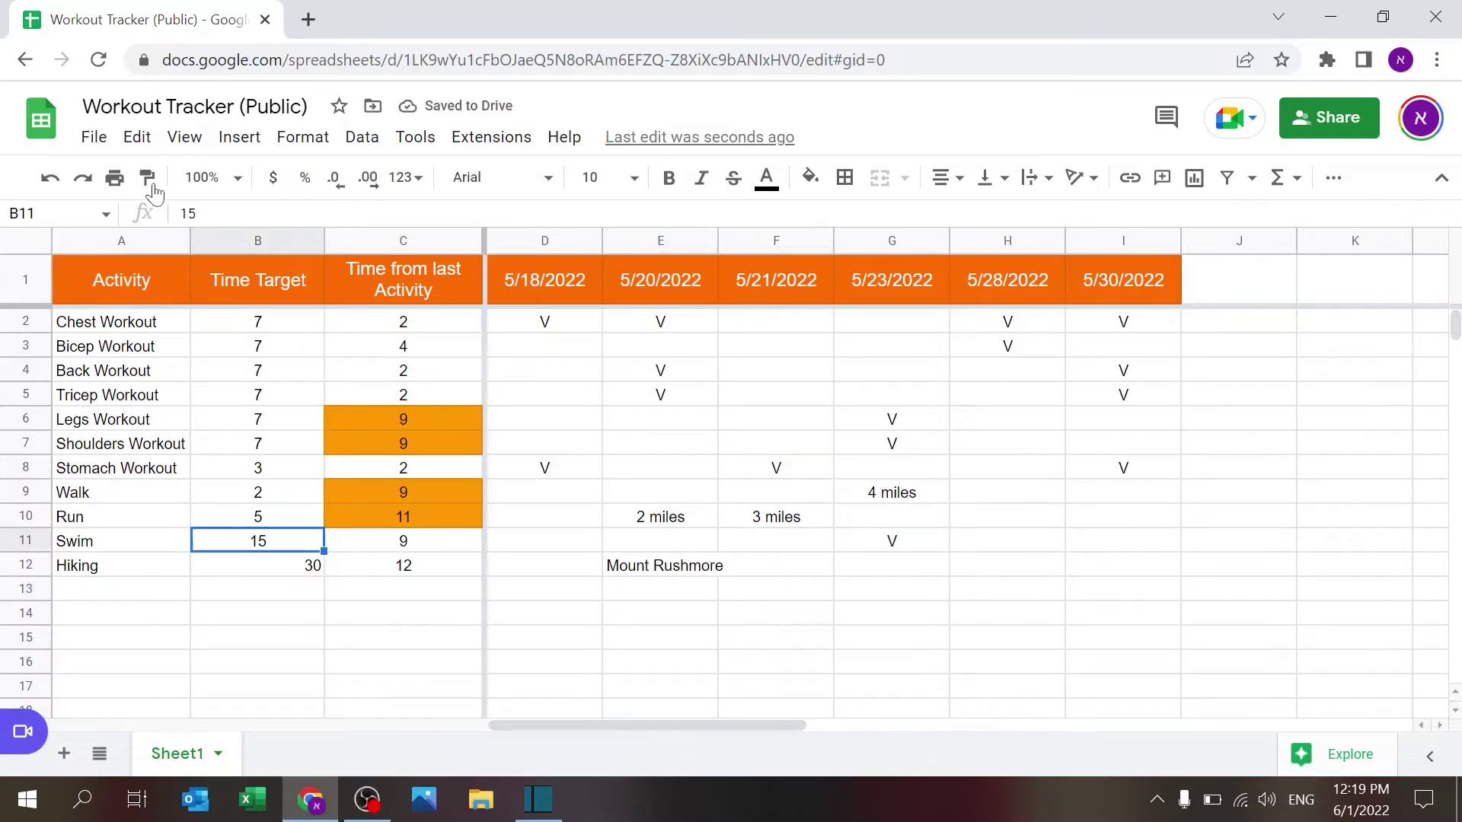
click(147, 178)
click(254, 563)
click(408, 609)
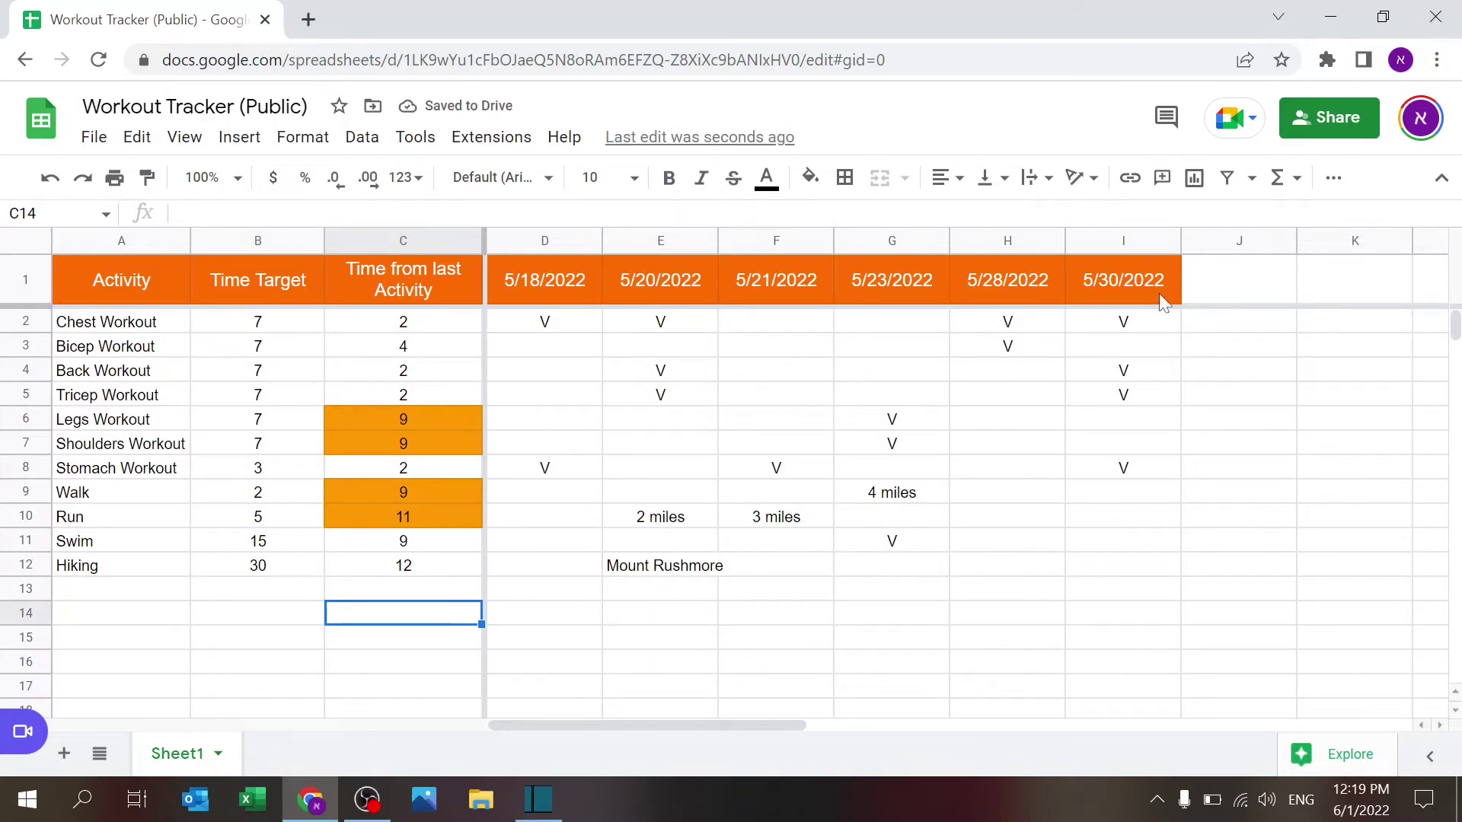
- Copy the 5/30/2022 header into J1 and change it to 6/1/2022
click(1219, 299)
key(Left)
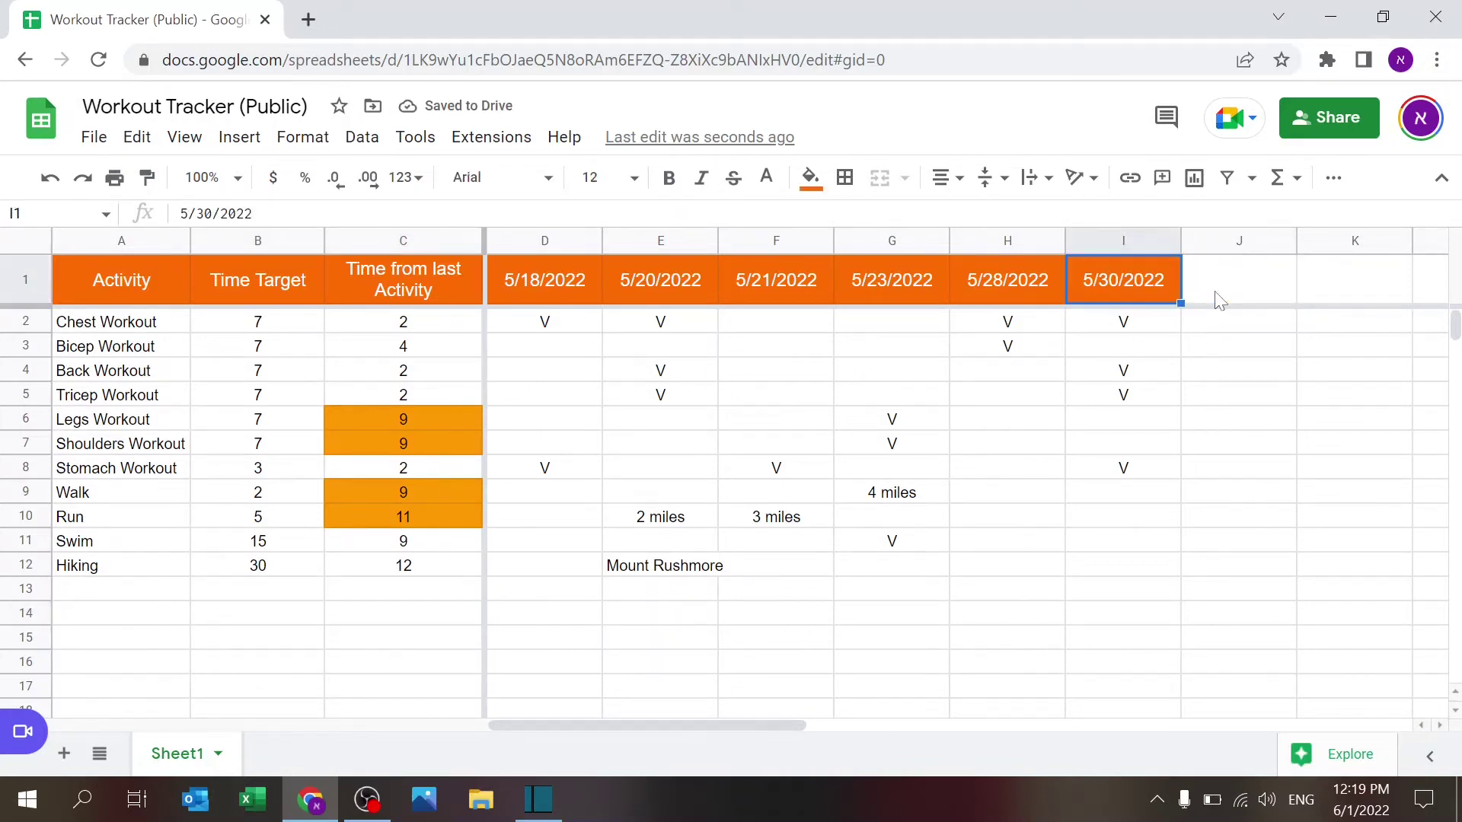
key(ctrl+c)
click(1219, 299)
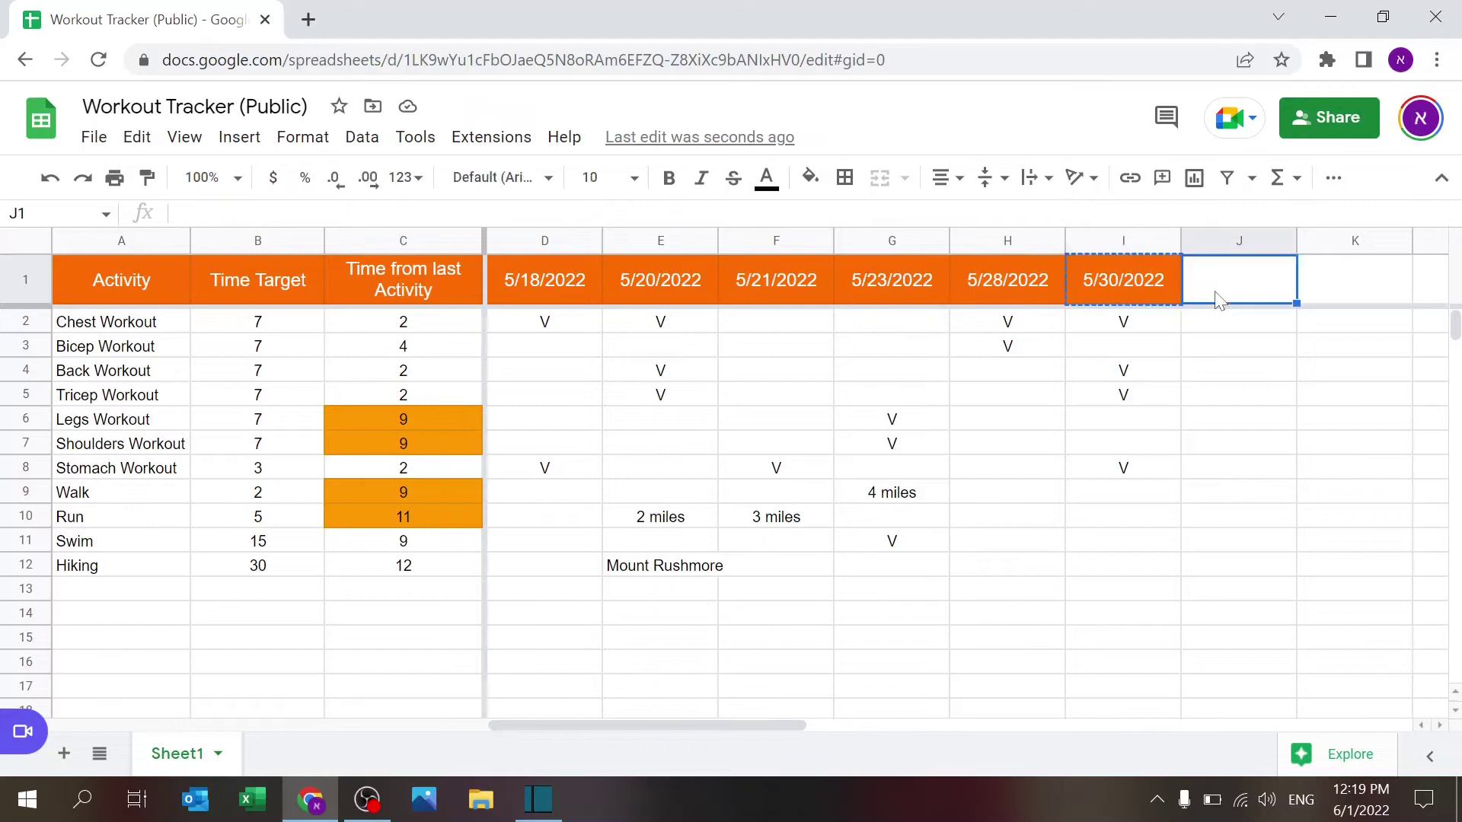
key(ctrl+v)
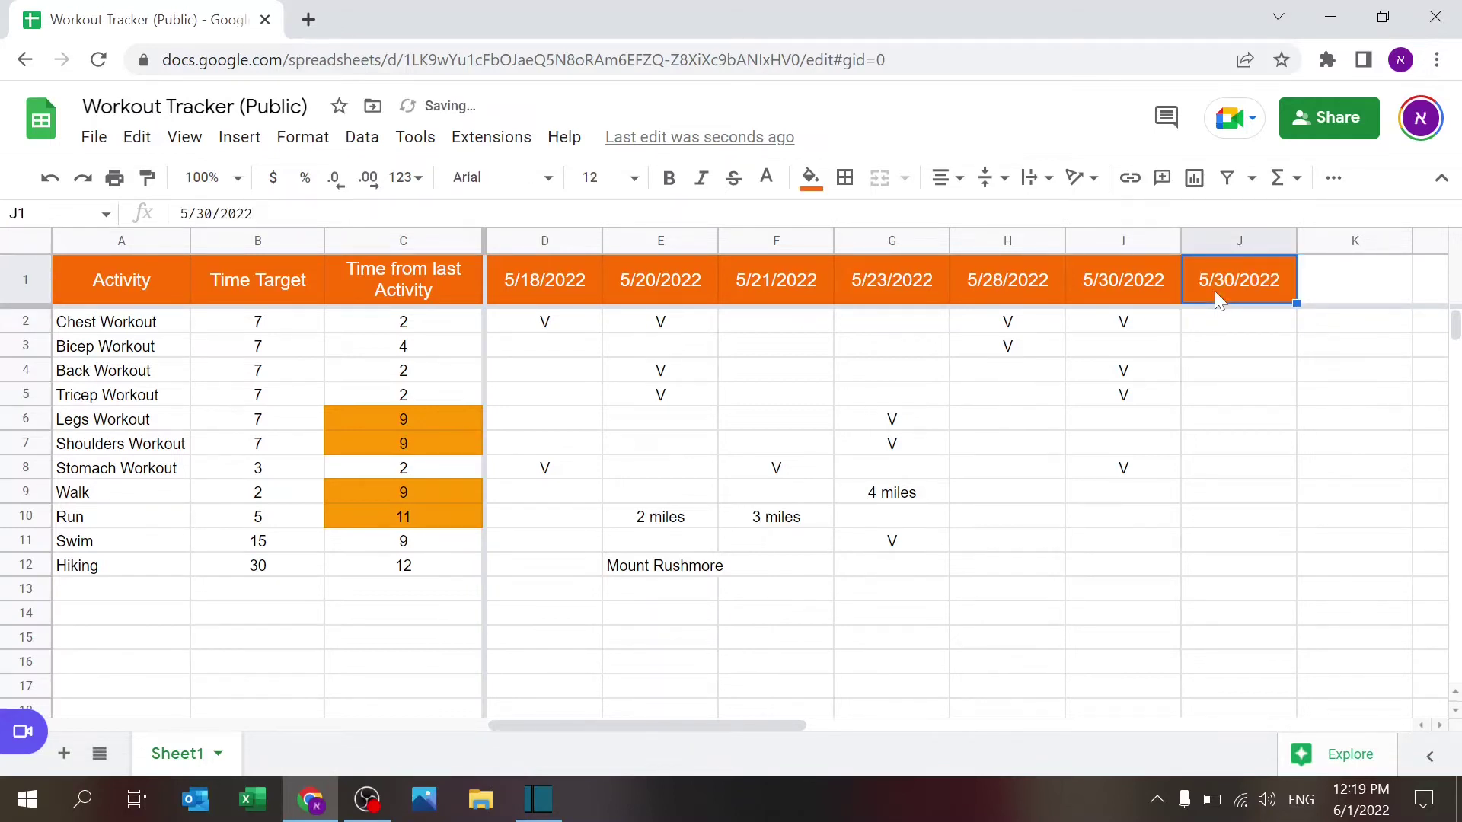
text(6/1/202)
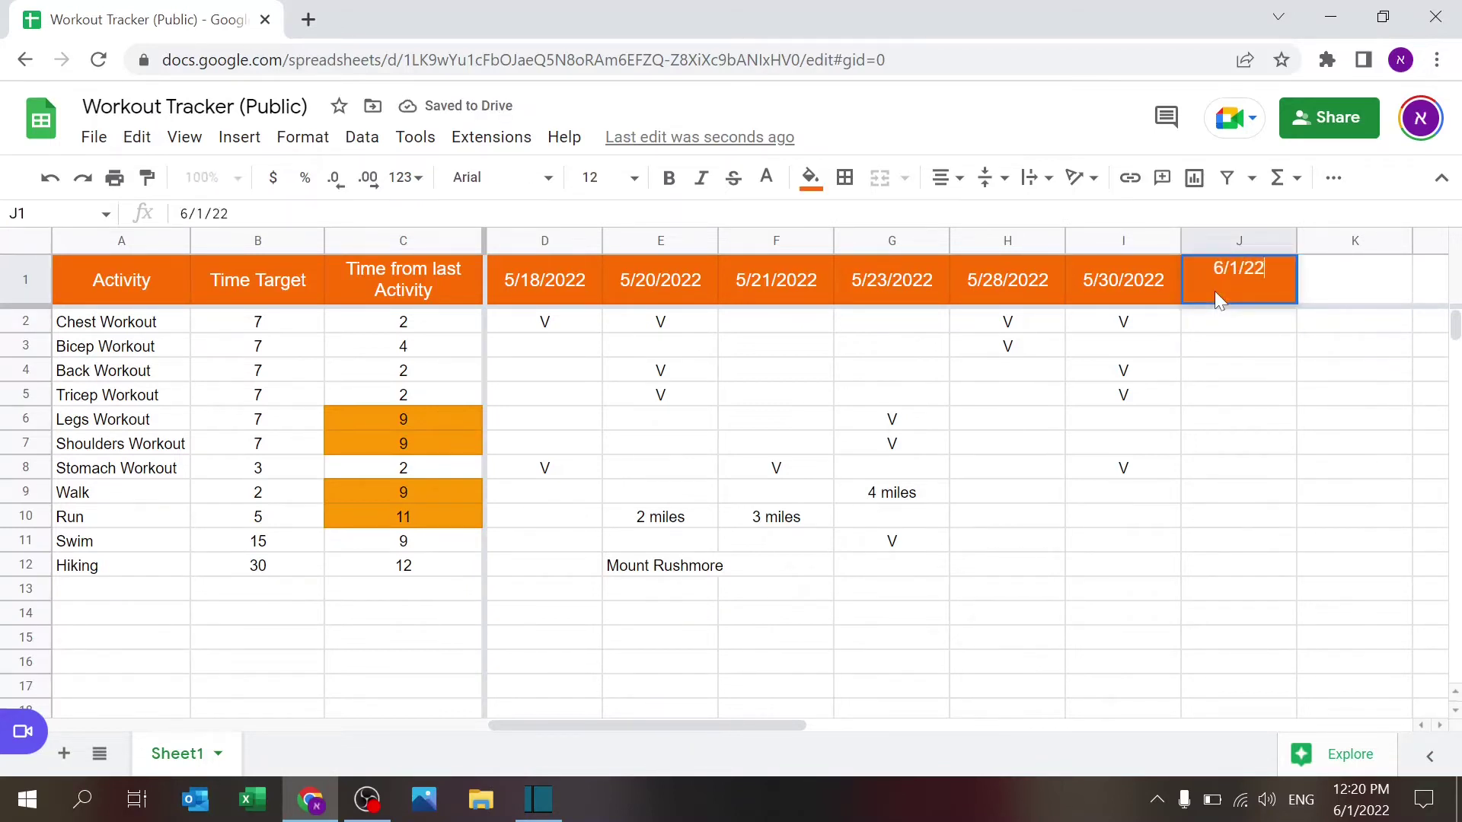
key(Return)
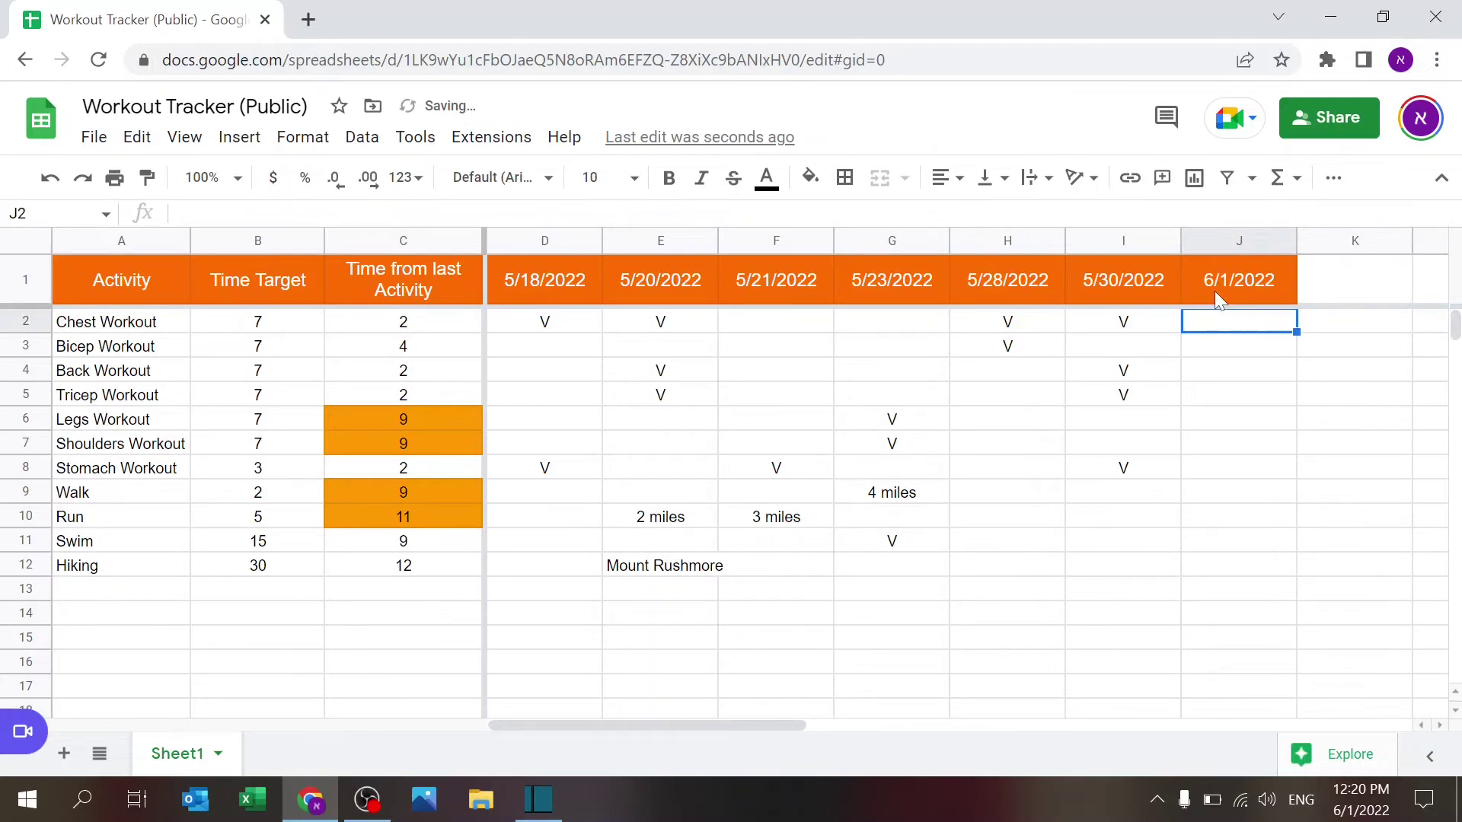
- Mark Bicep Workout with V on 6/1/2022 and check its days-since formula in C3
key(Down)
text(V)
key(Return)
key(Up)
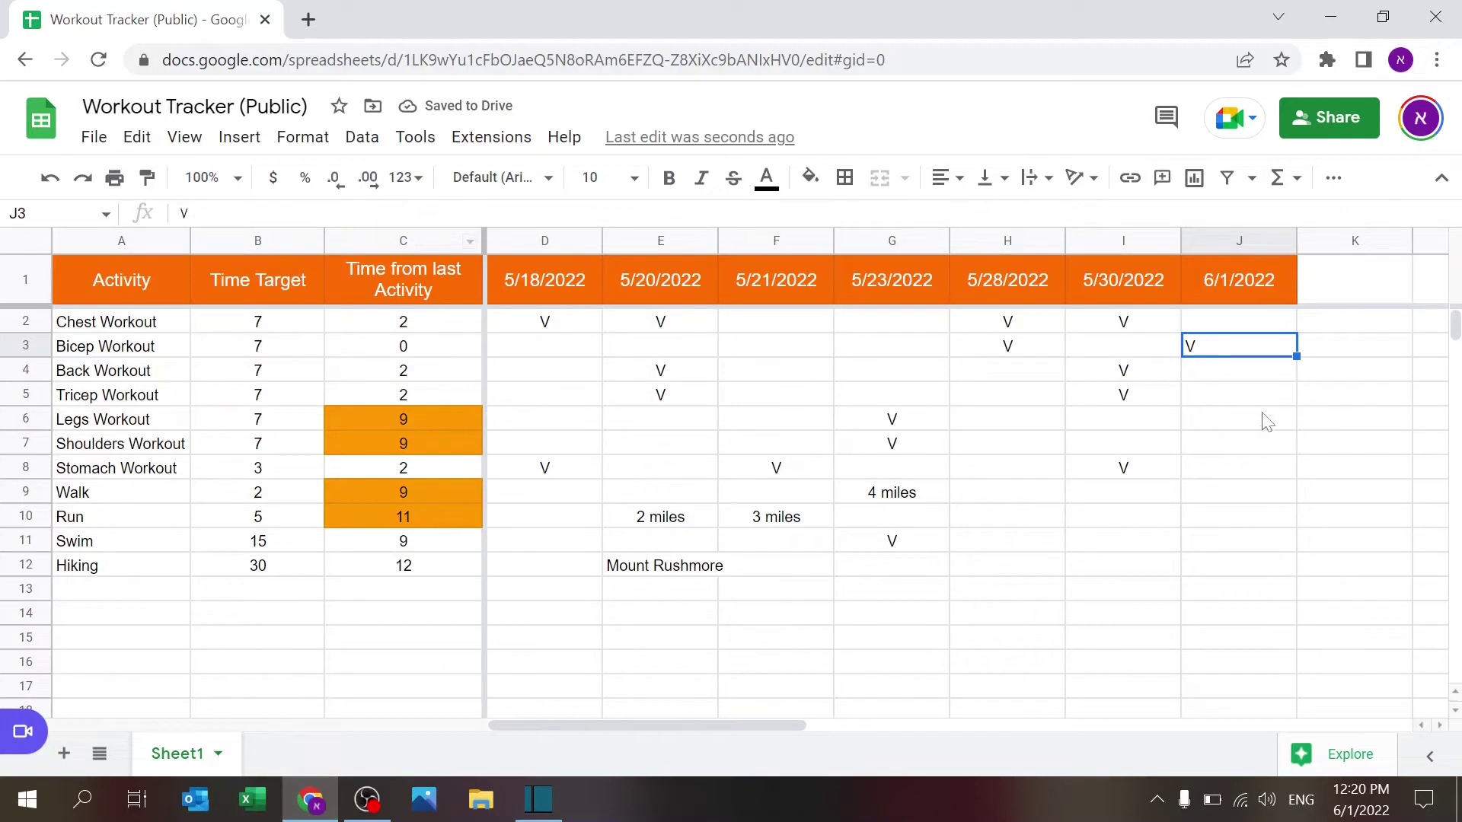
click(405, 349)
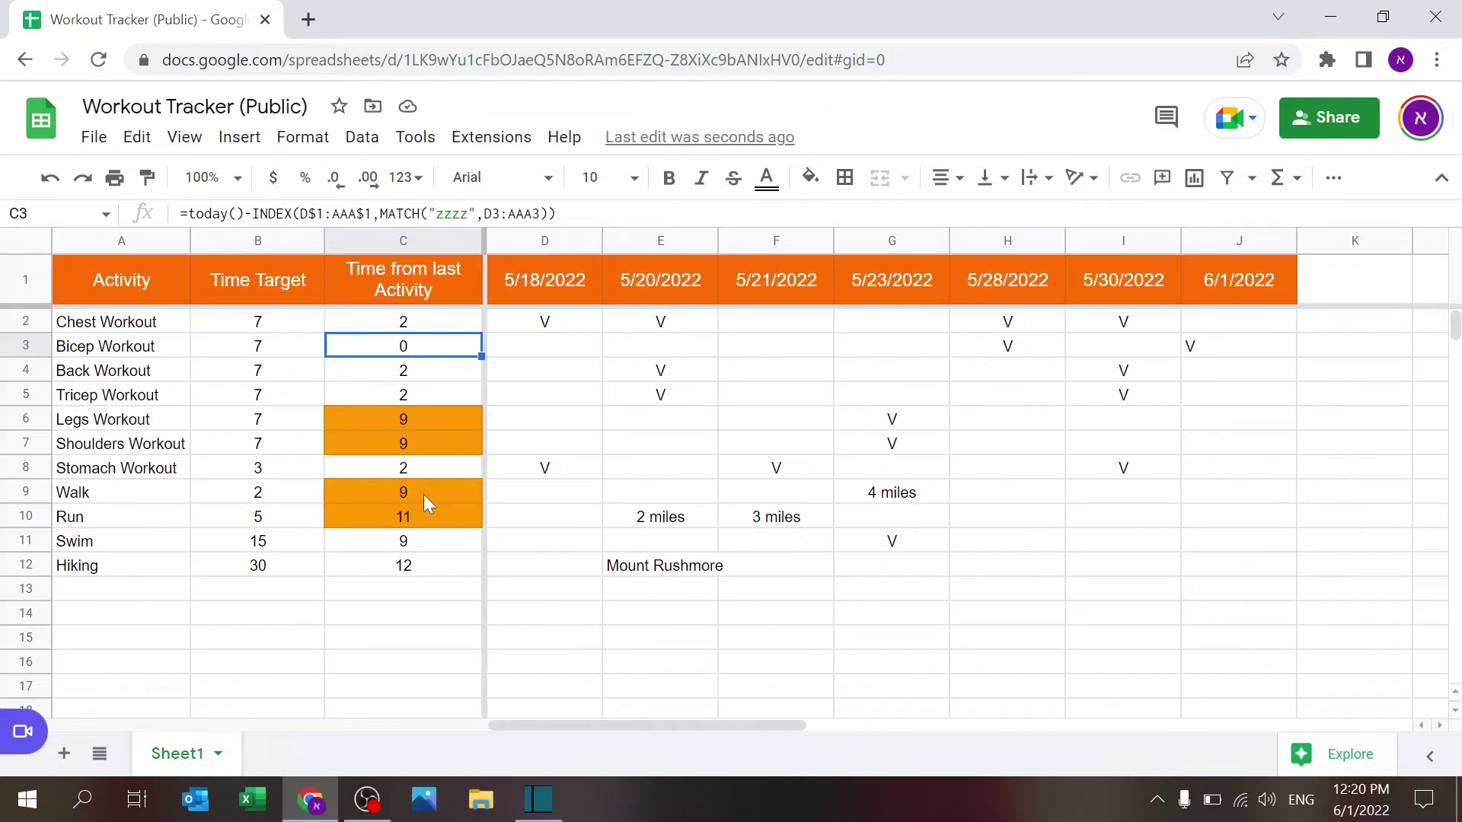
click(438, 329)
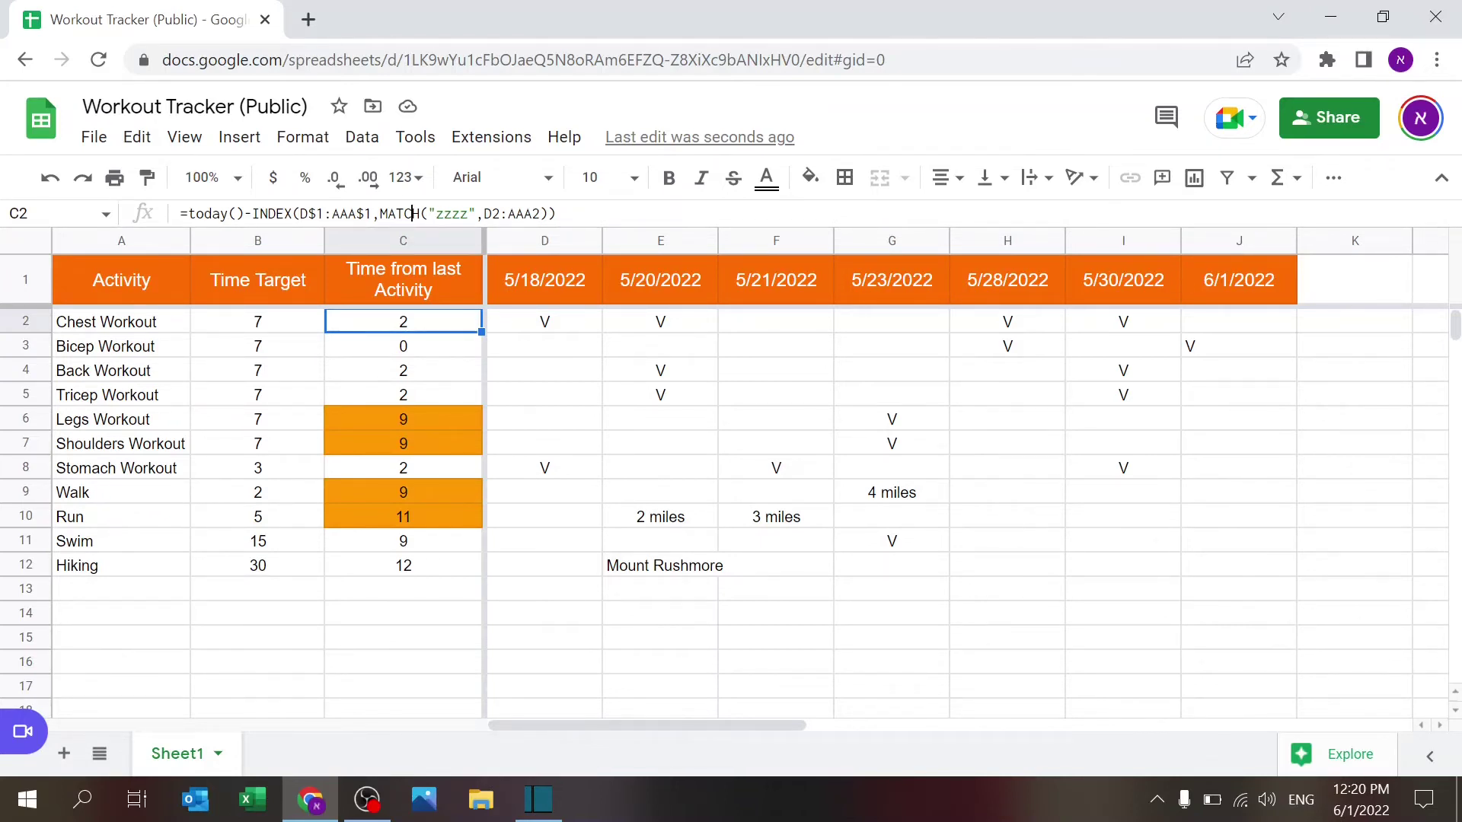
click(412, 214)
click(439, 214)
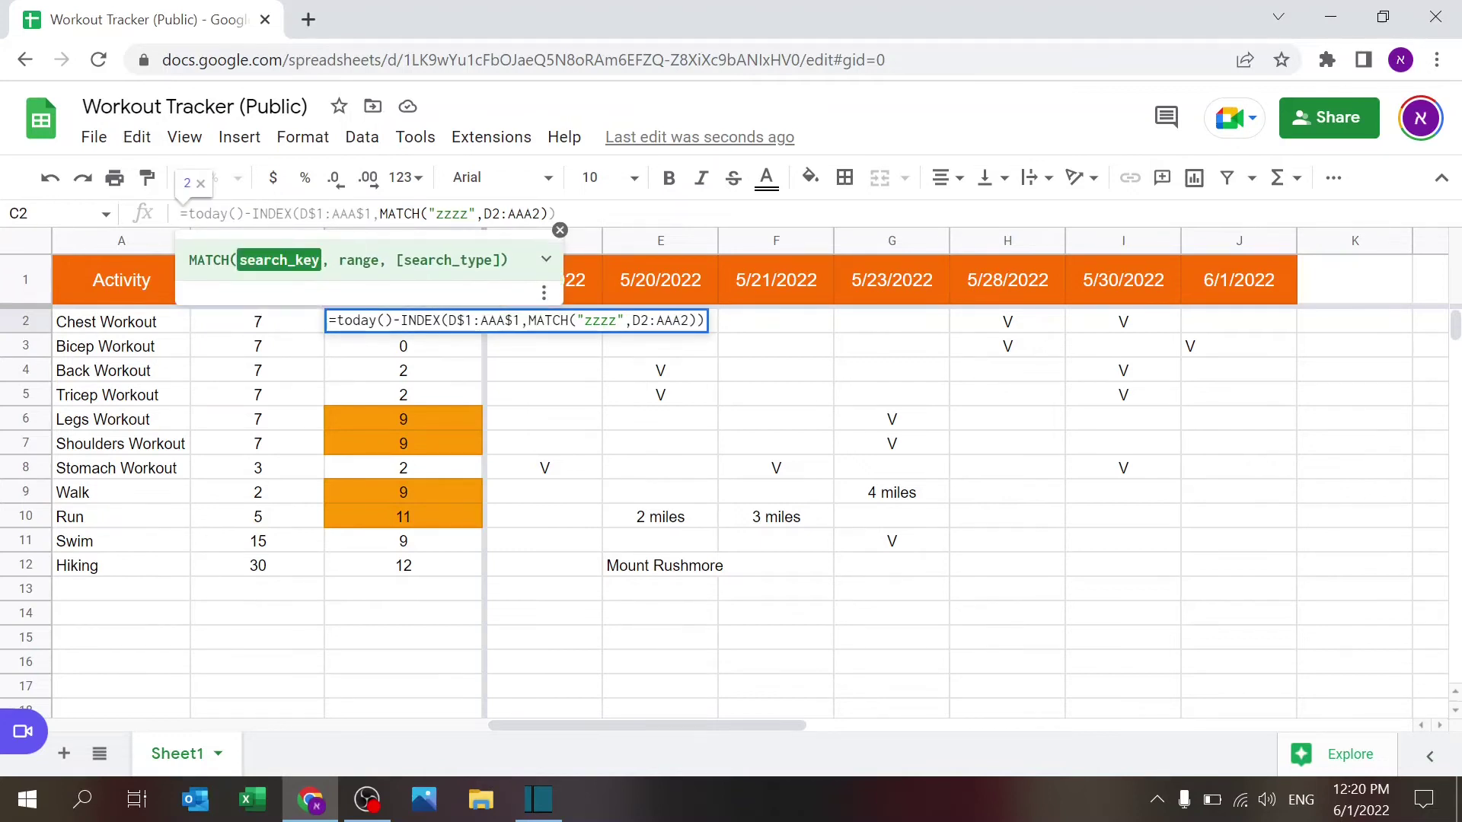
drag(435, 213, 485, 214)
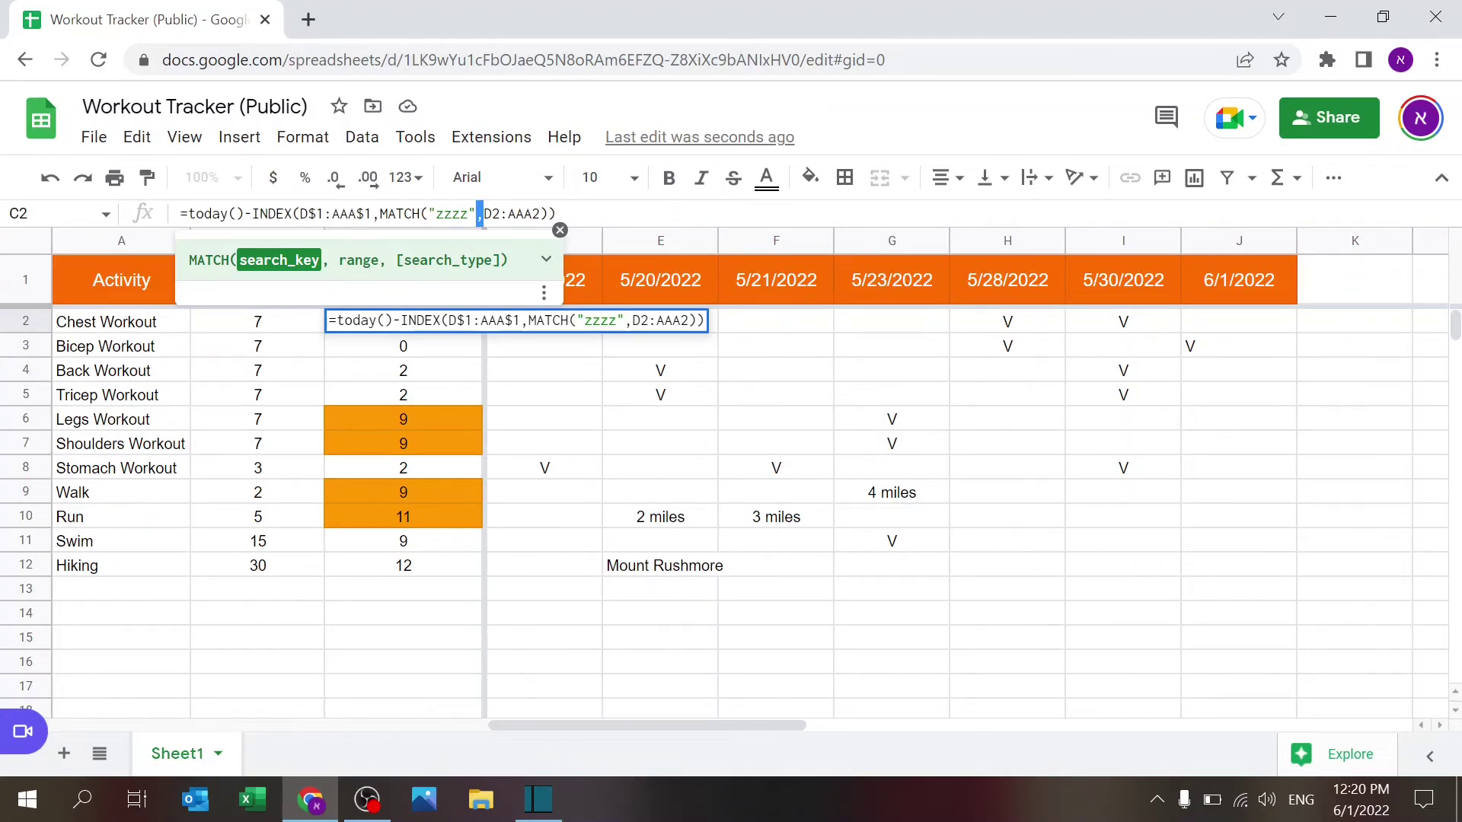
click(558, 213)
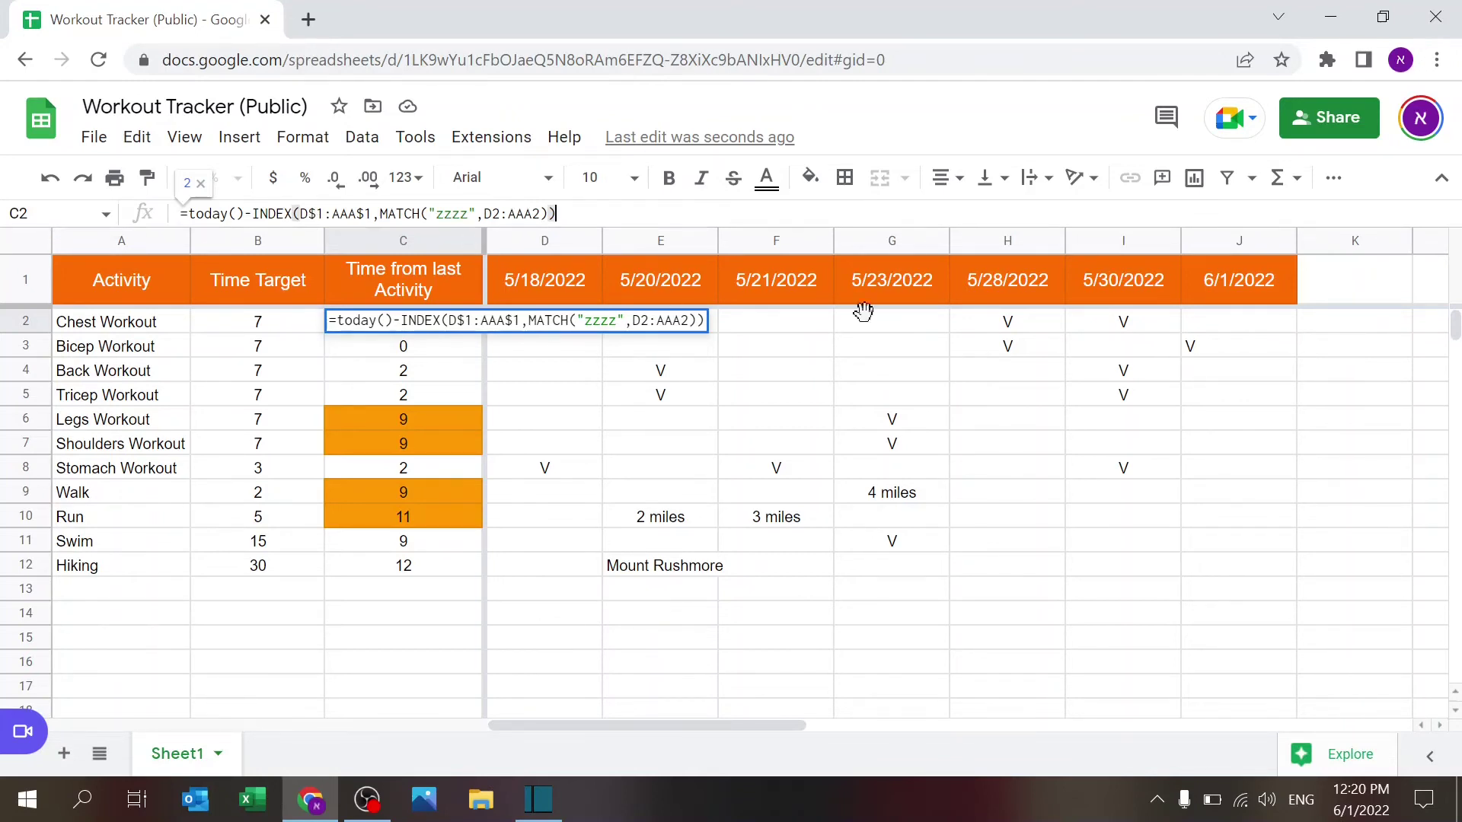
click(335, 213)
key(Left)
key(Left)
key(Escape)
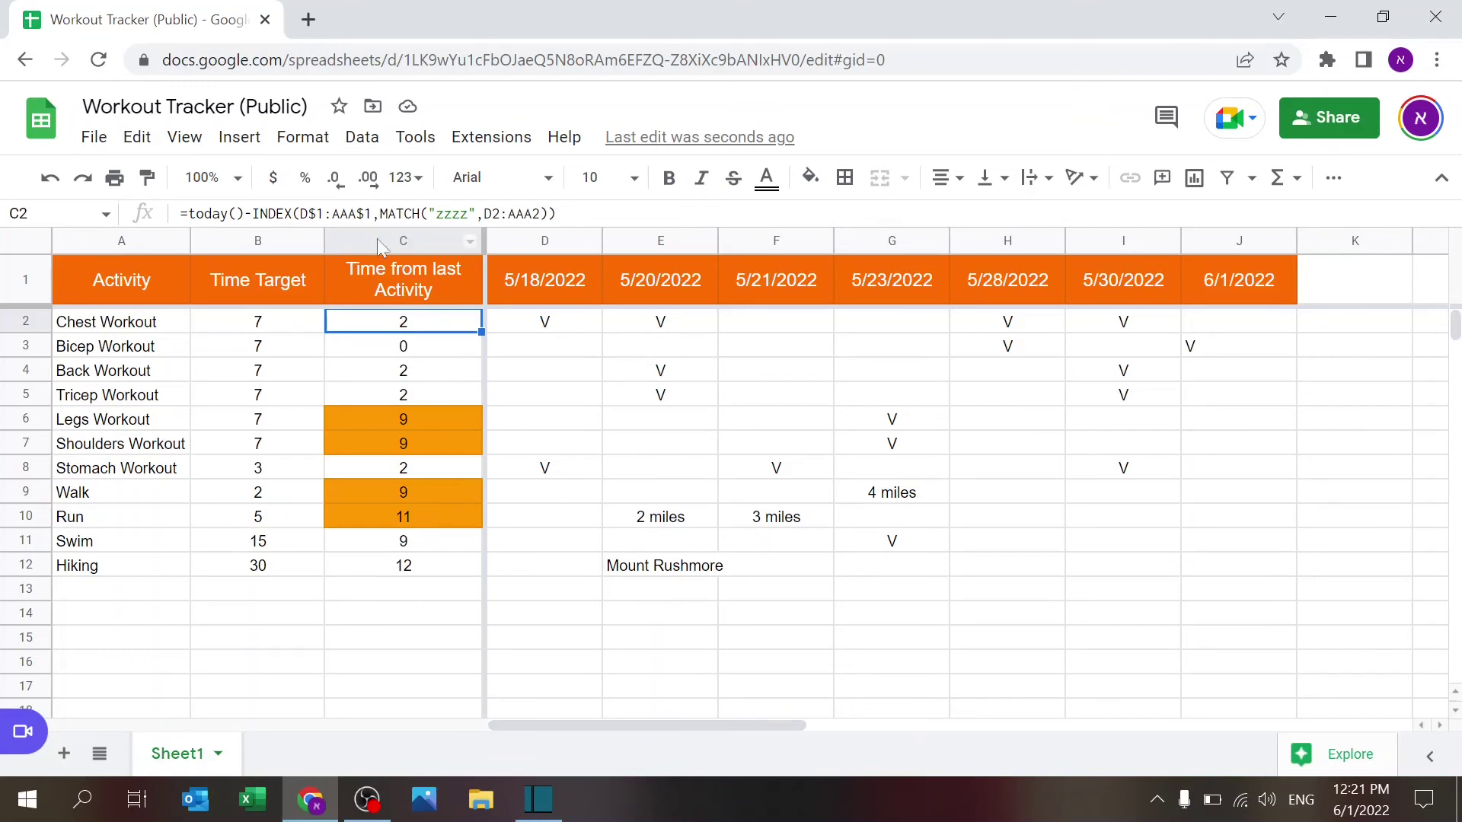
click(320, 142)
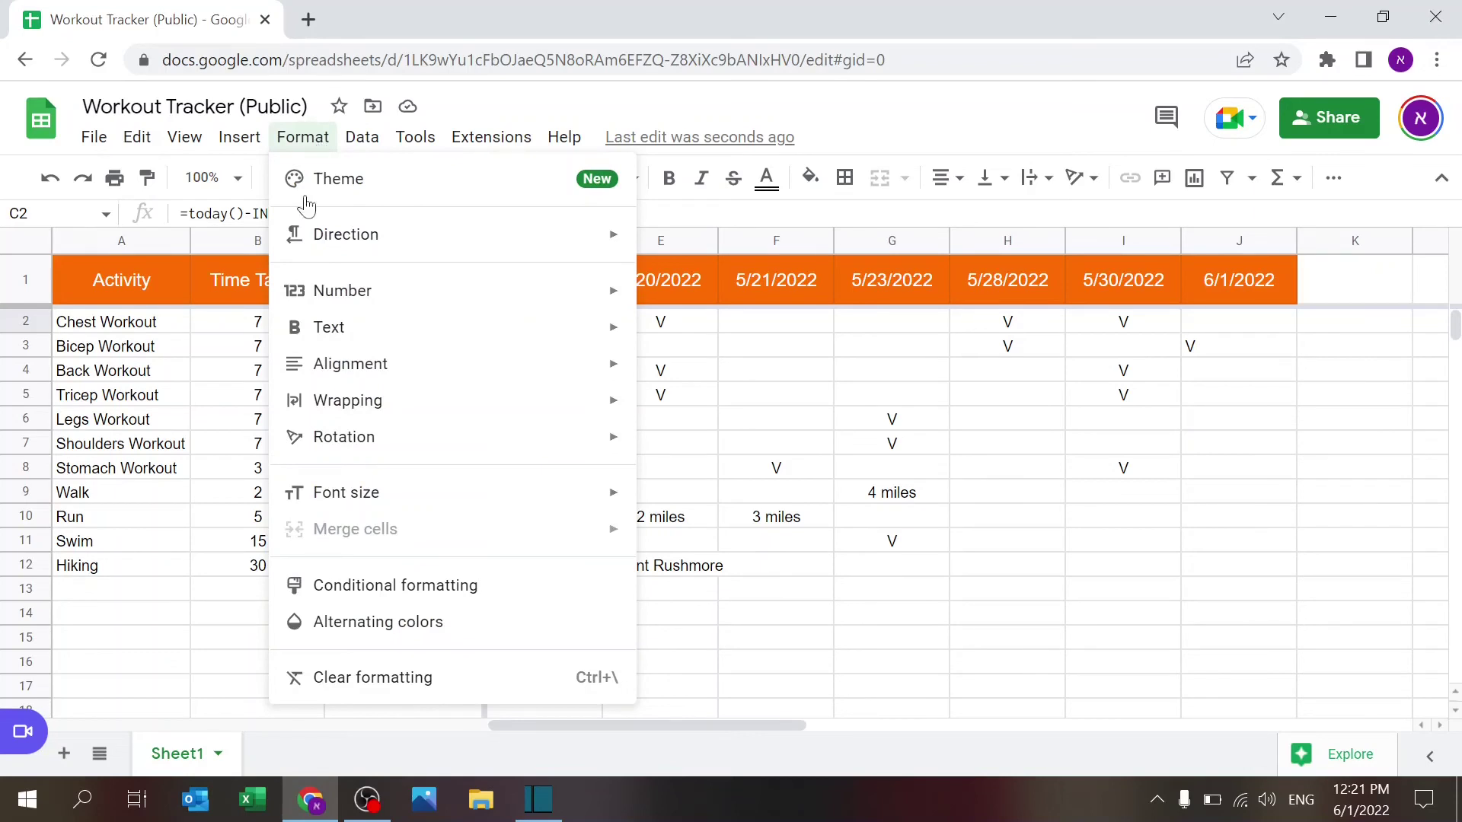
click(372, 591)
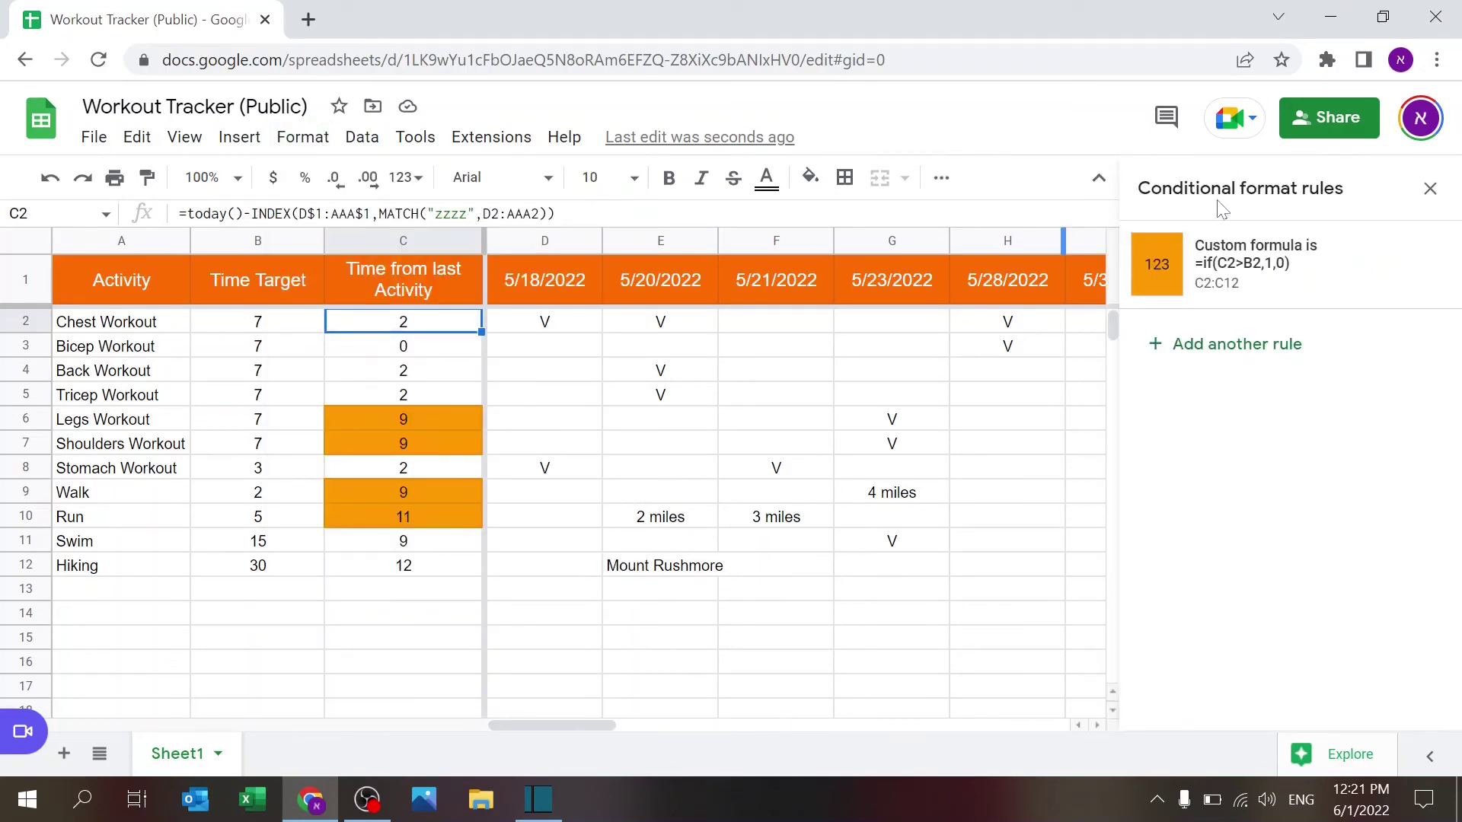
click(1171, 287)
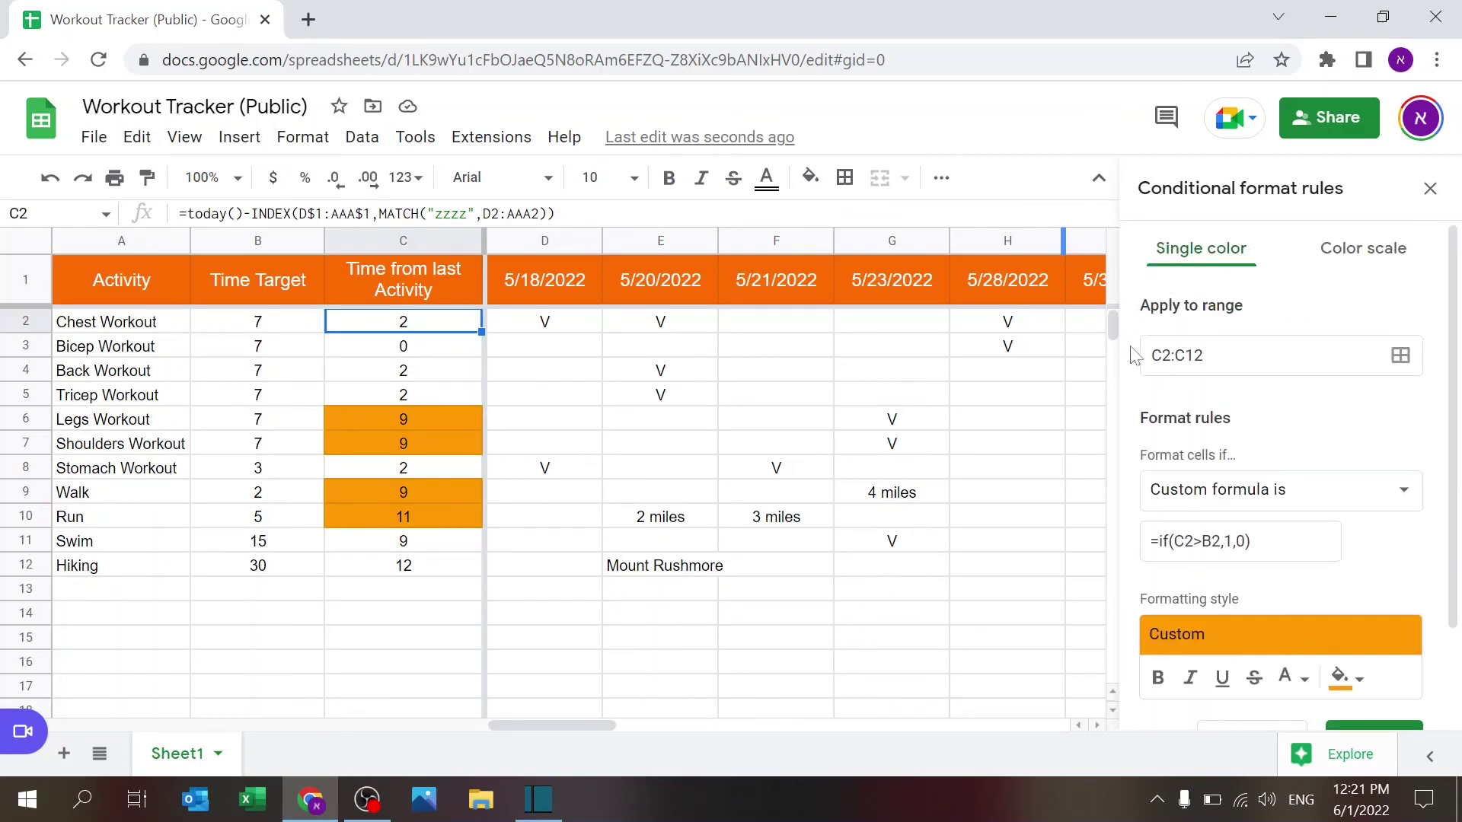
click(1398, 492)
scroll(1382, 262, up, 2)
scroll(1383, 262, down, 2)
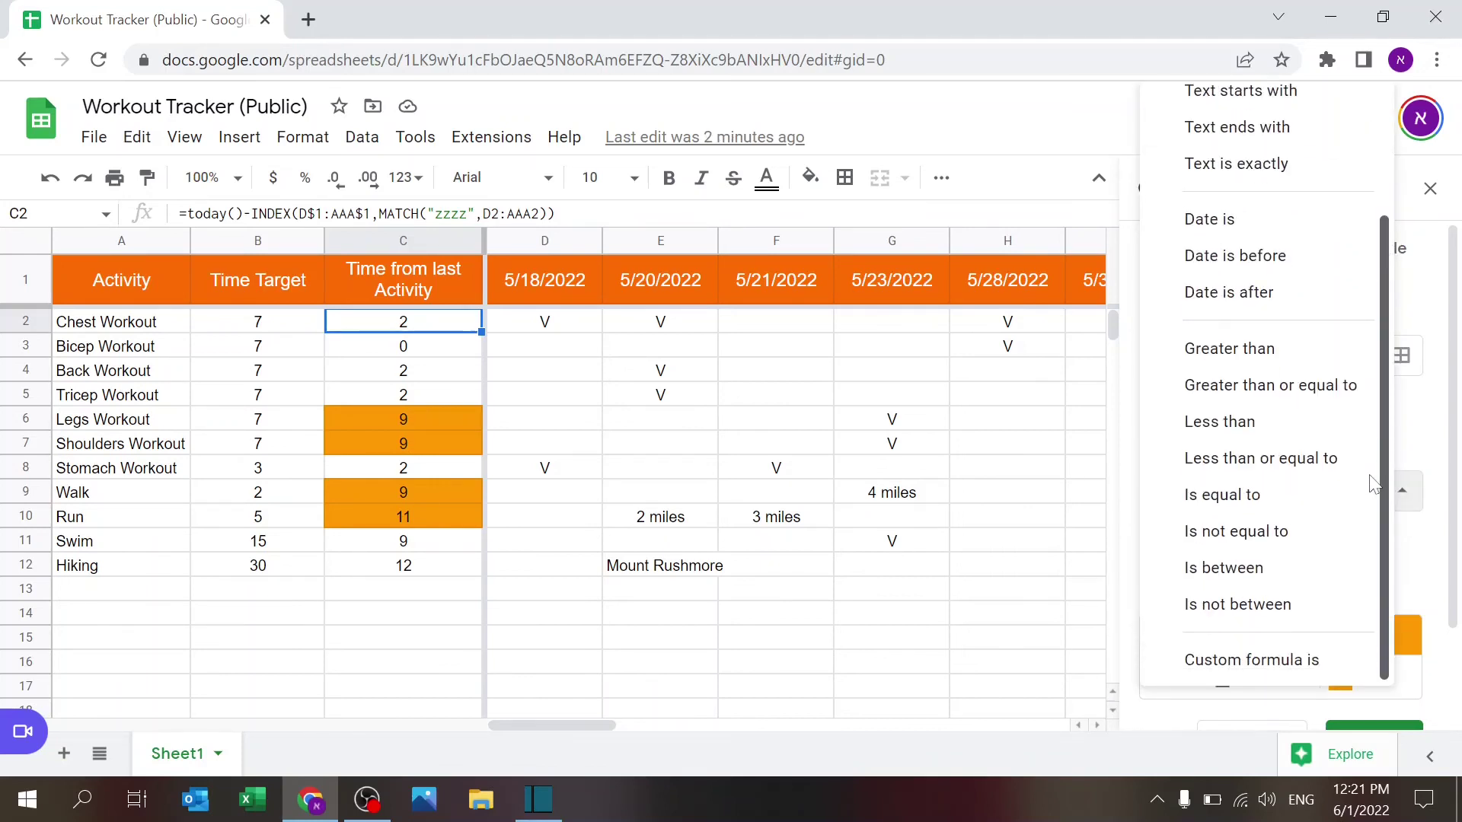
click(1230, 662)
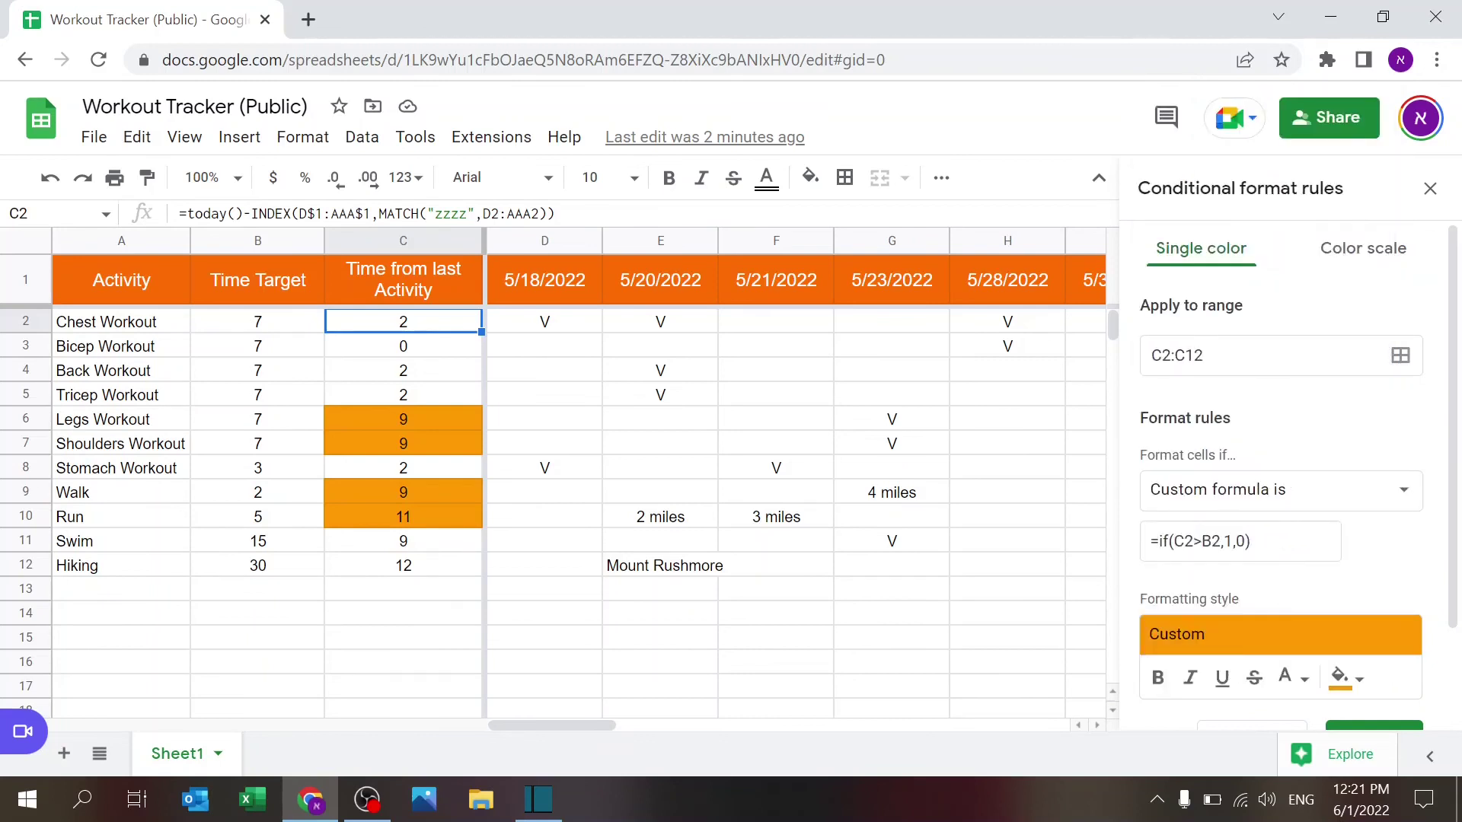
click(1287, 541)
click(1299, 606)
scroll(1299, 606, down, 2)
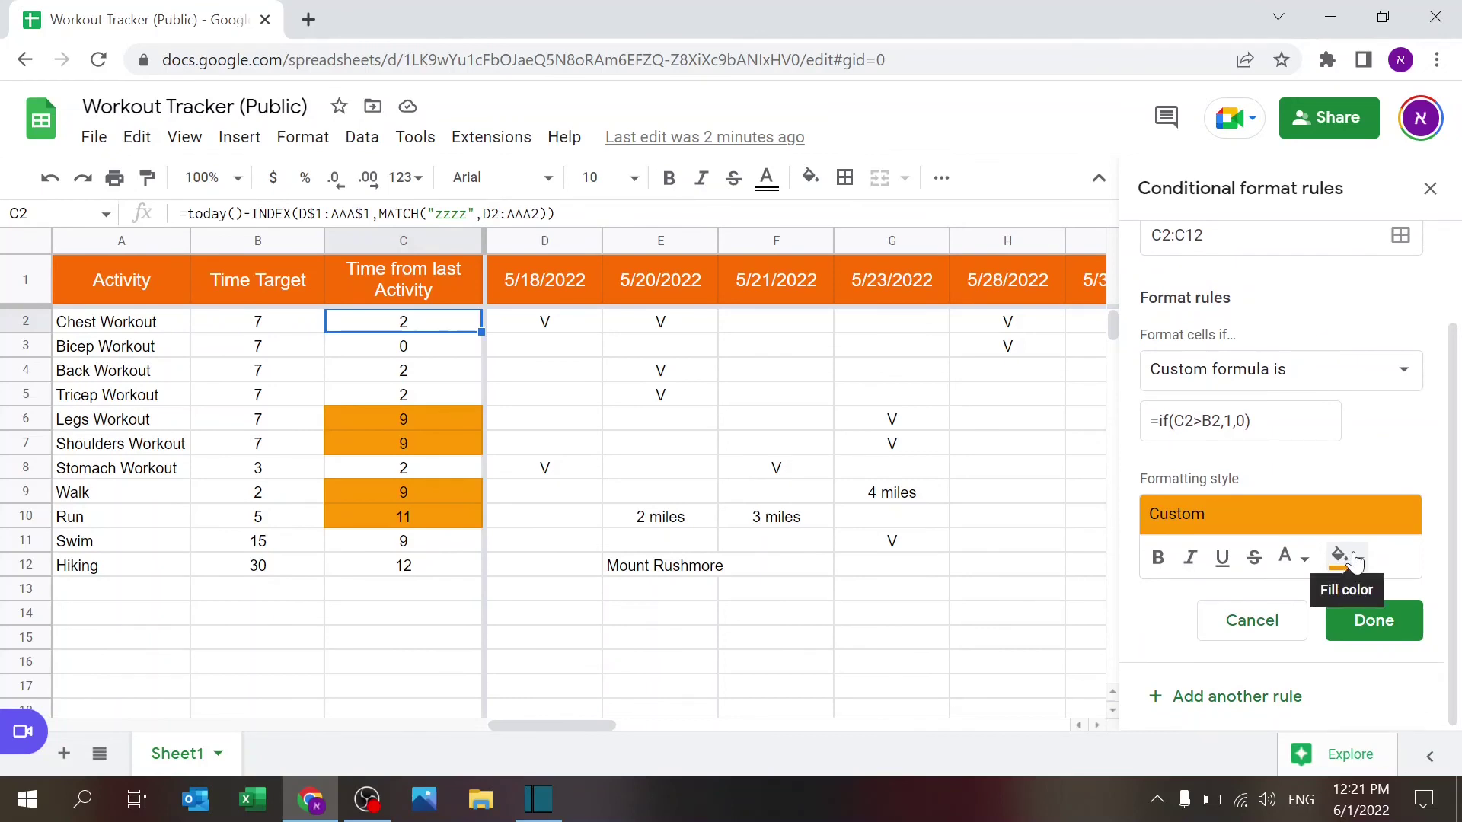
click(1355, 560)
click(1407, 453)
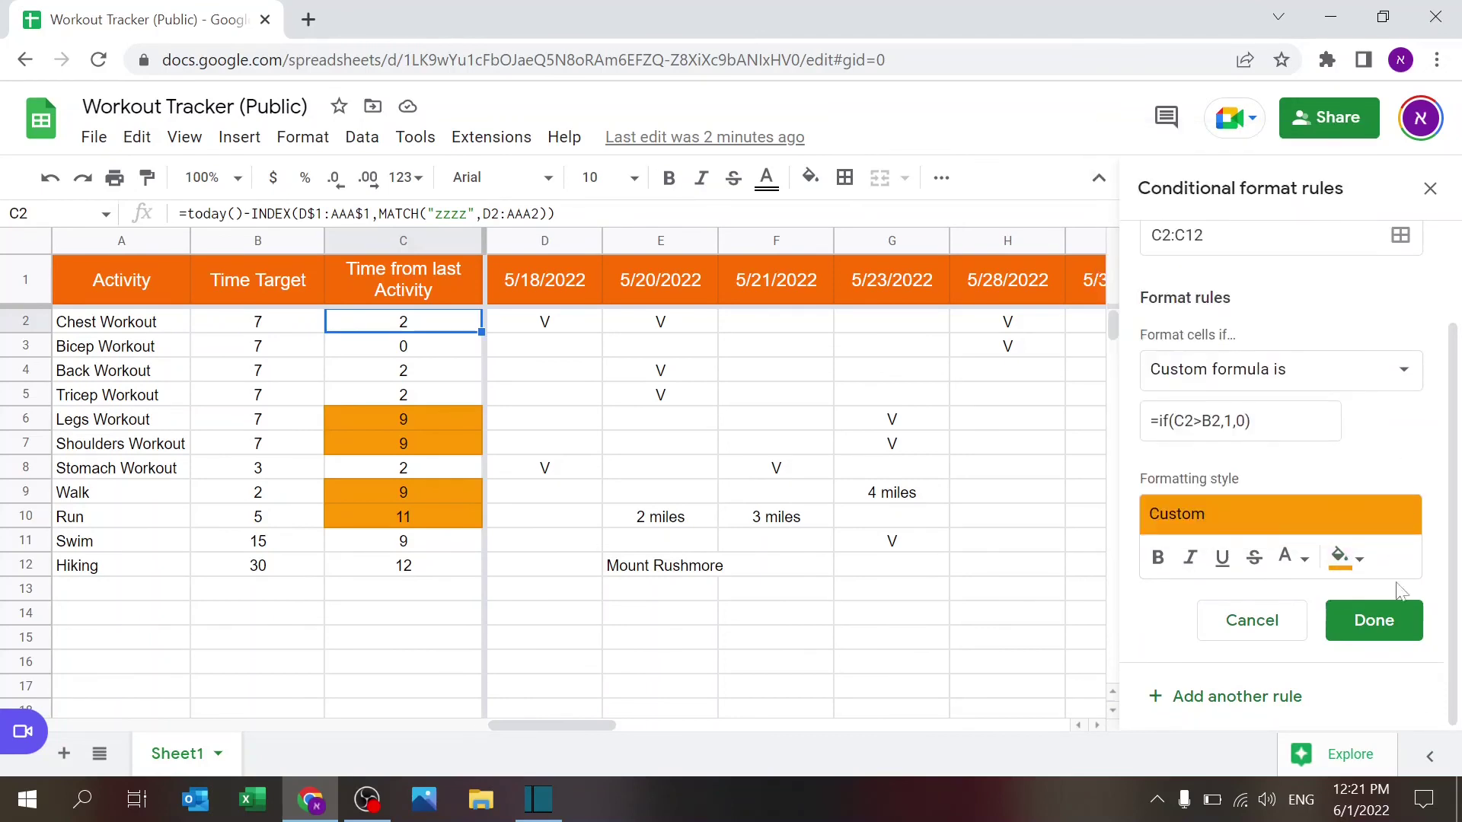
click(1375, 621)
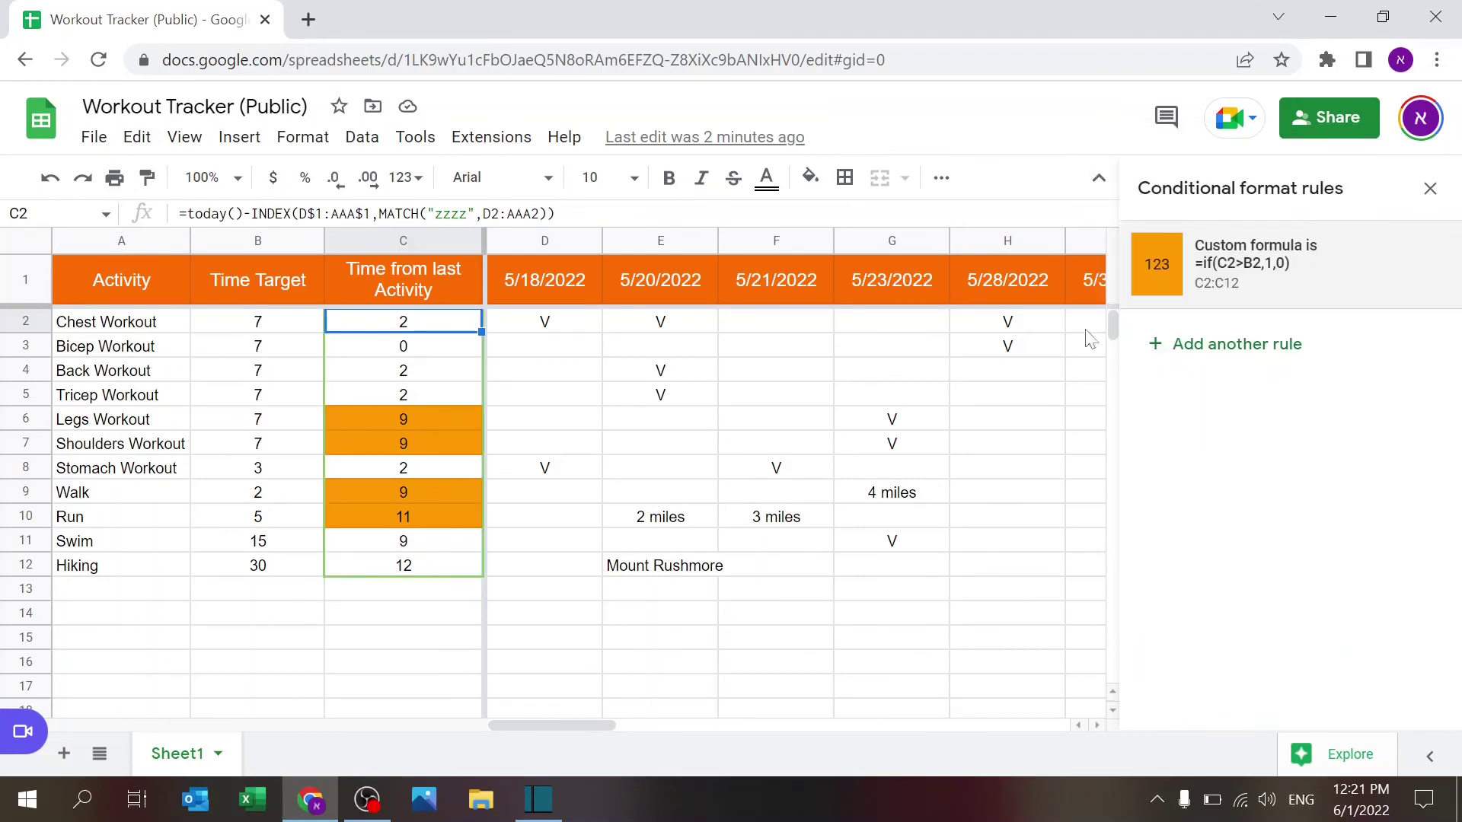
key(Escape)
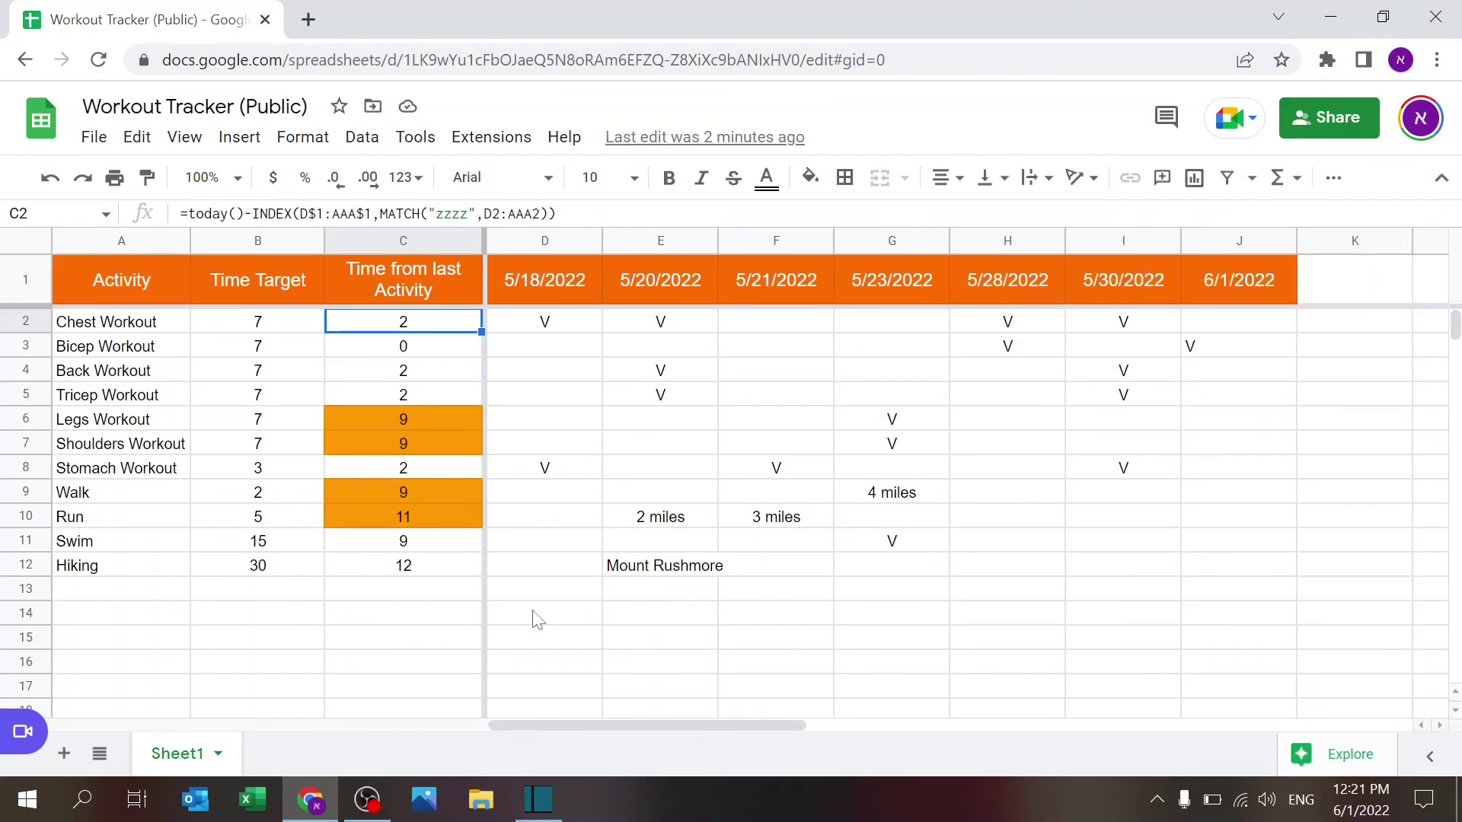
click(537, 615)
key(Up)
key(Up)
click(554, 597)
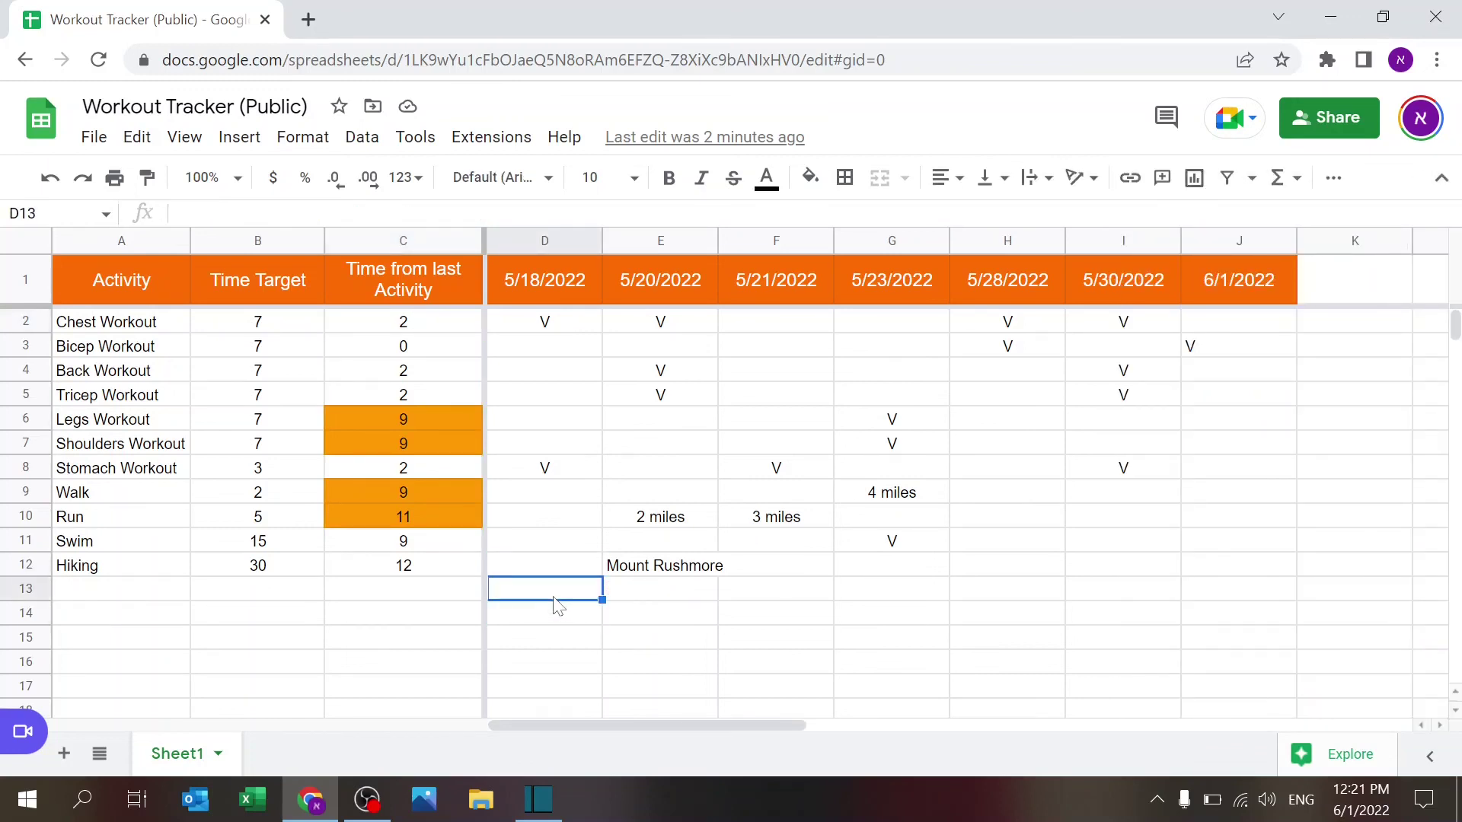